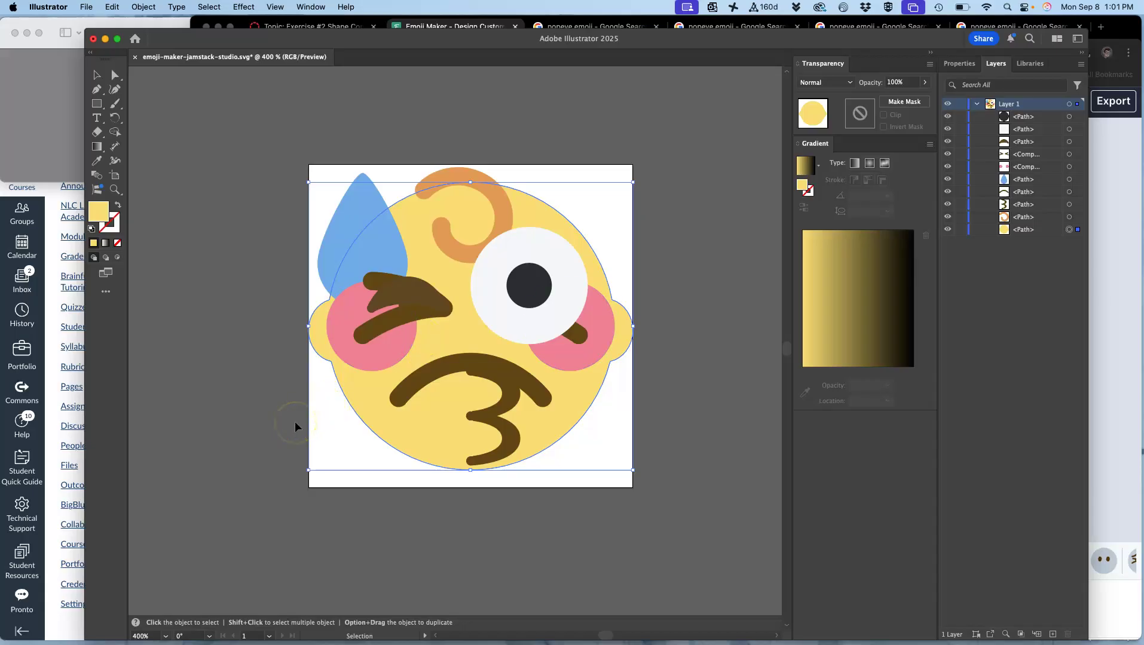
- Open emoji-maker-jamstack-studio.png from the Excercise #2 folder in Preview and enlarge its window
{"action": "key", "text": "ctrl+Up"}
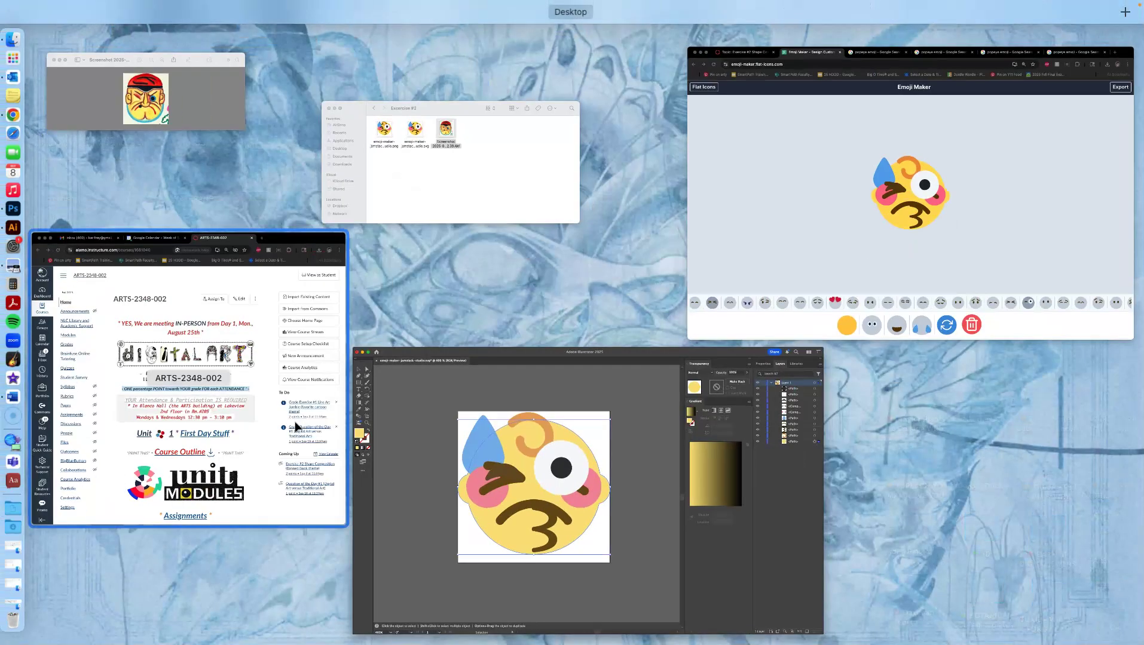
{"action": "left_click", "coordinate": [448, 179]}
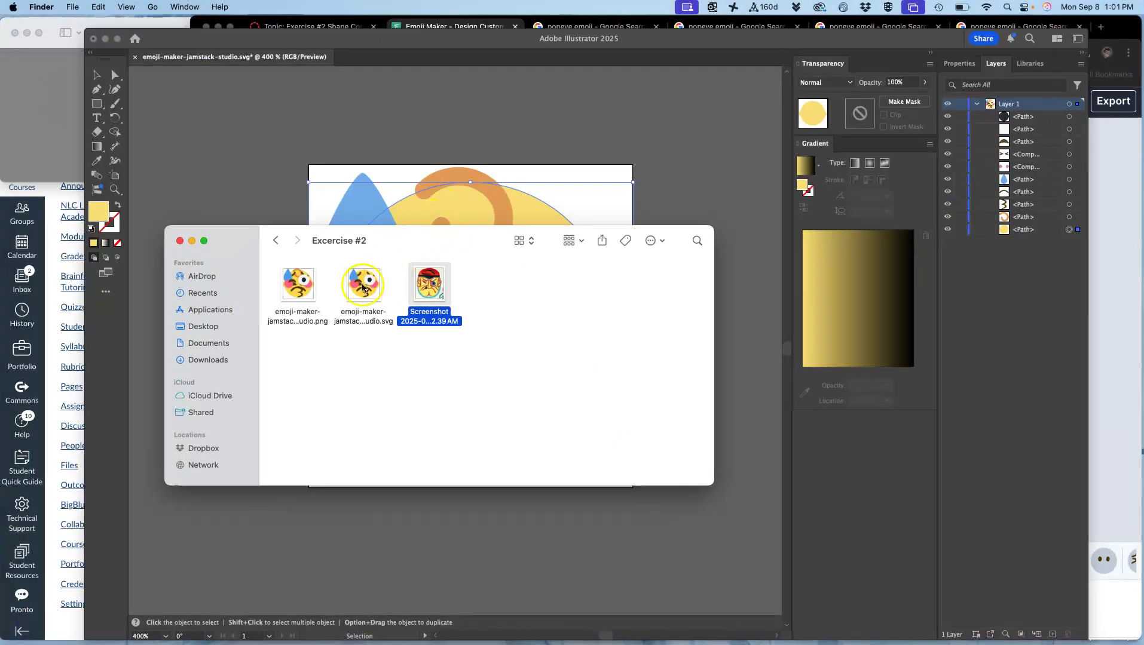
{"action": "double_click", "coordinate": [310, 289]}
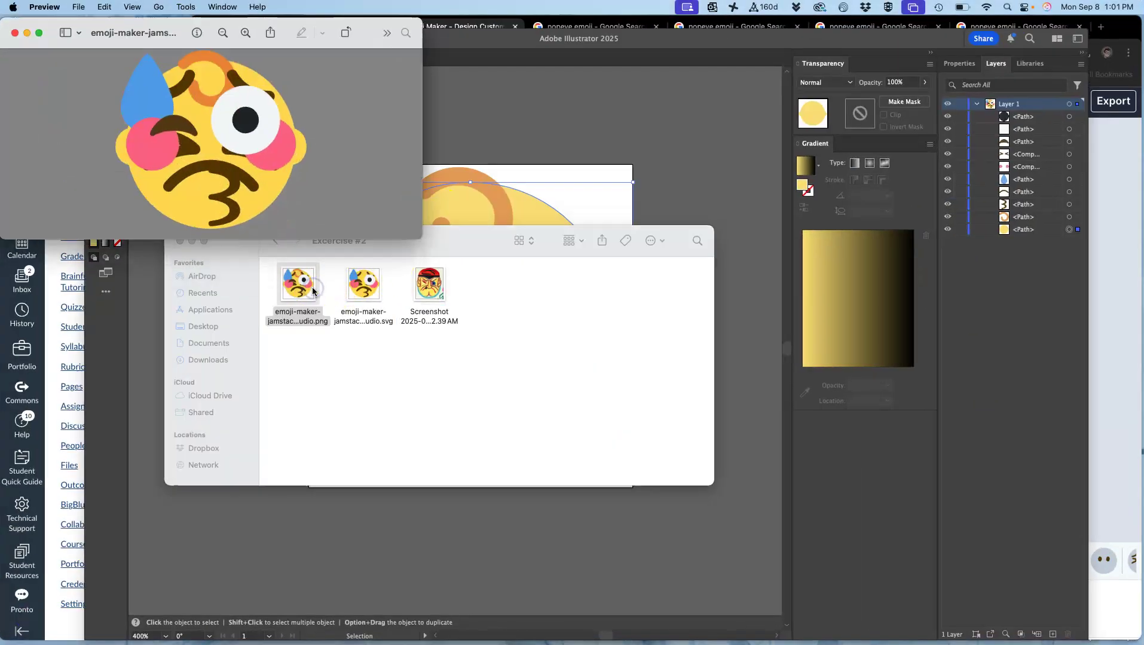
{"action": "left_click_drag", "start_coordinate": [417, 237], "coordinate": [551, 617]}
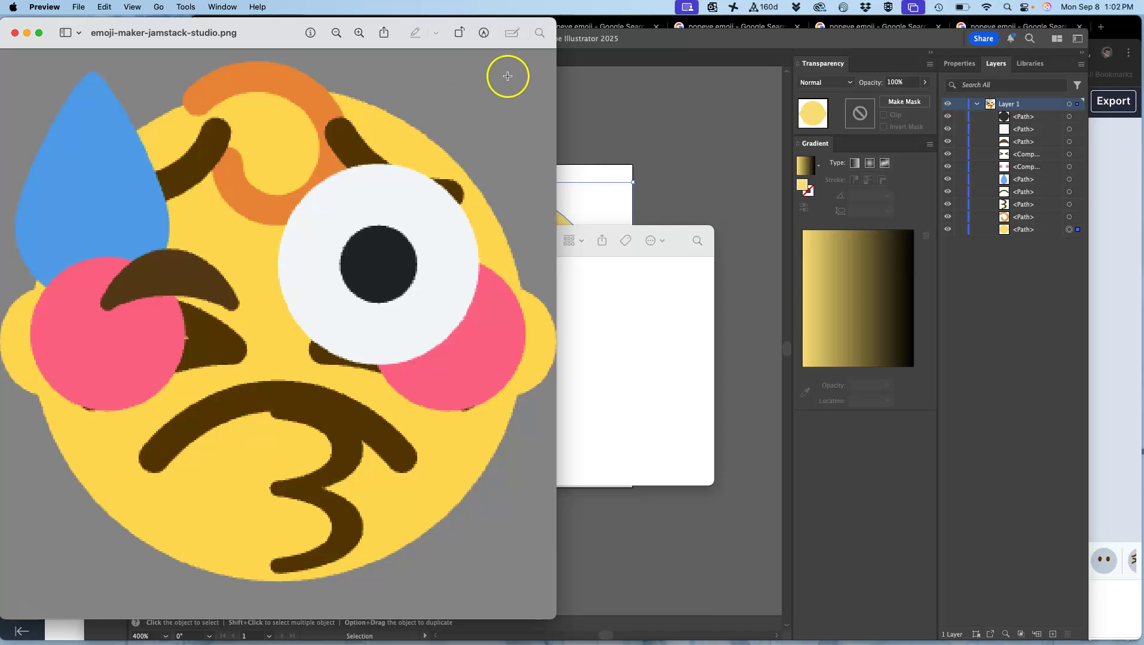
- Magnify the PNG emoji to examine the pixels along its shape edges, and close the image
{"action": "left_click", "coordinate": [595, 394]}
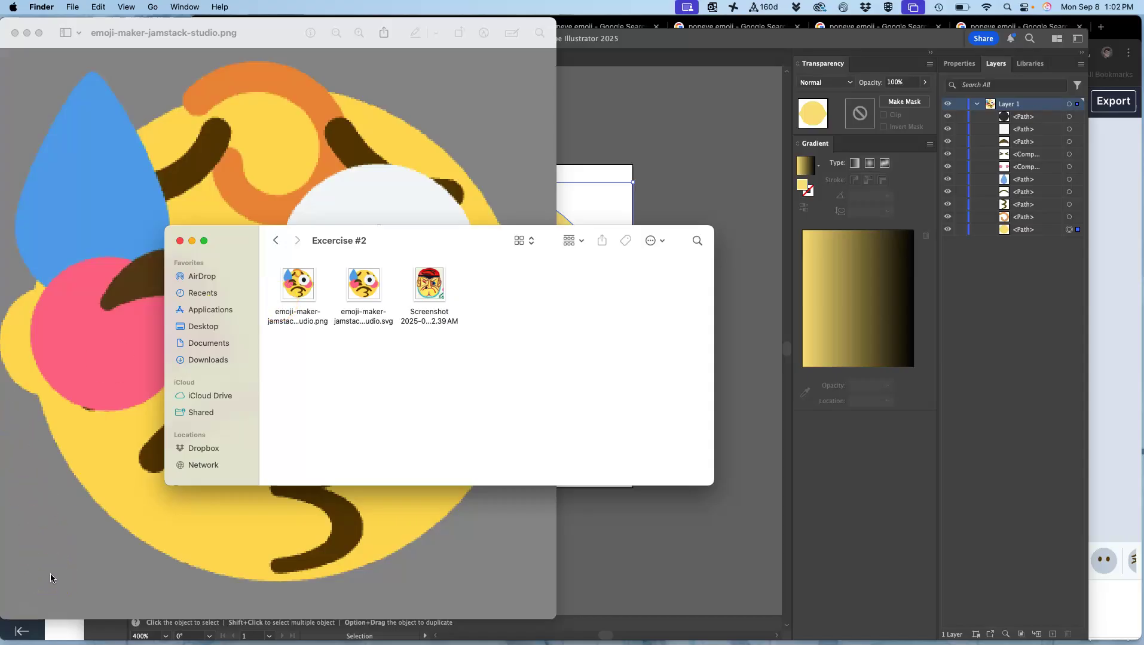
{"action": "left_click", "coordinate": [127, 351]}
{"action": "scroll", "coordinate": [139, 351], "scroll_direction": "up", "scroll_amount": 10}
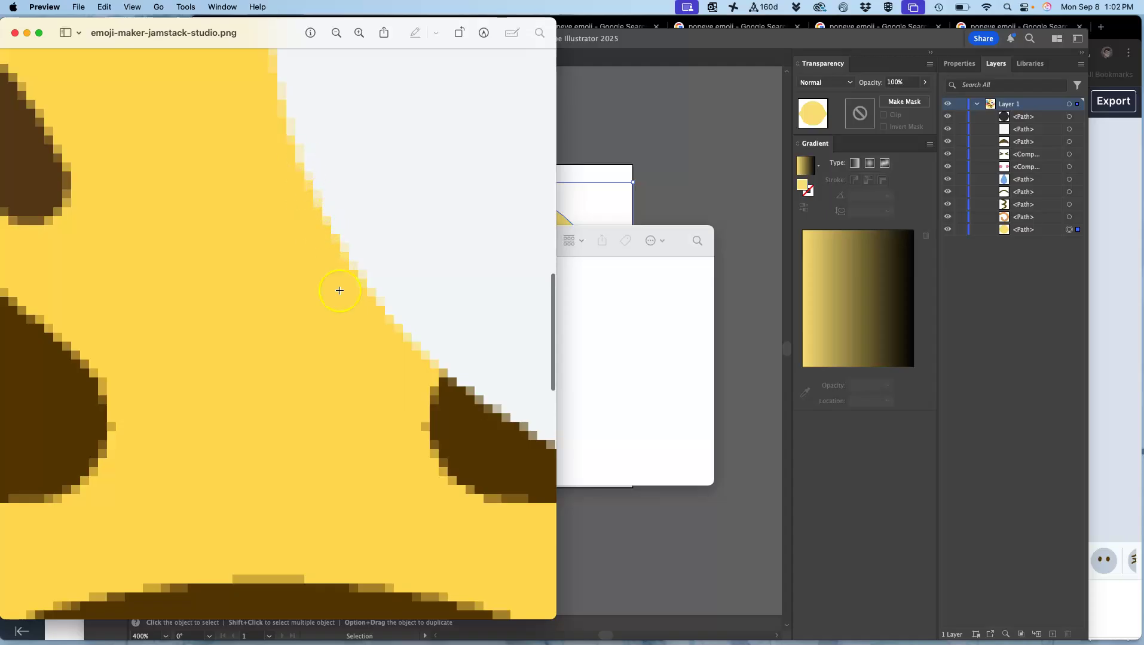
{"action": "left_click", "coordinate": [15, 33]}
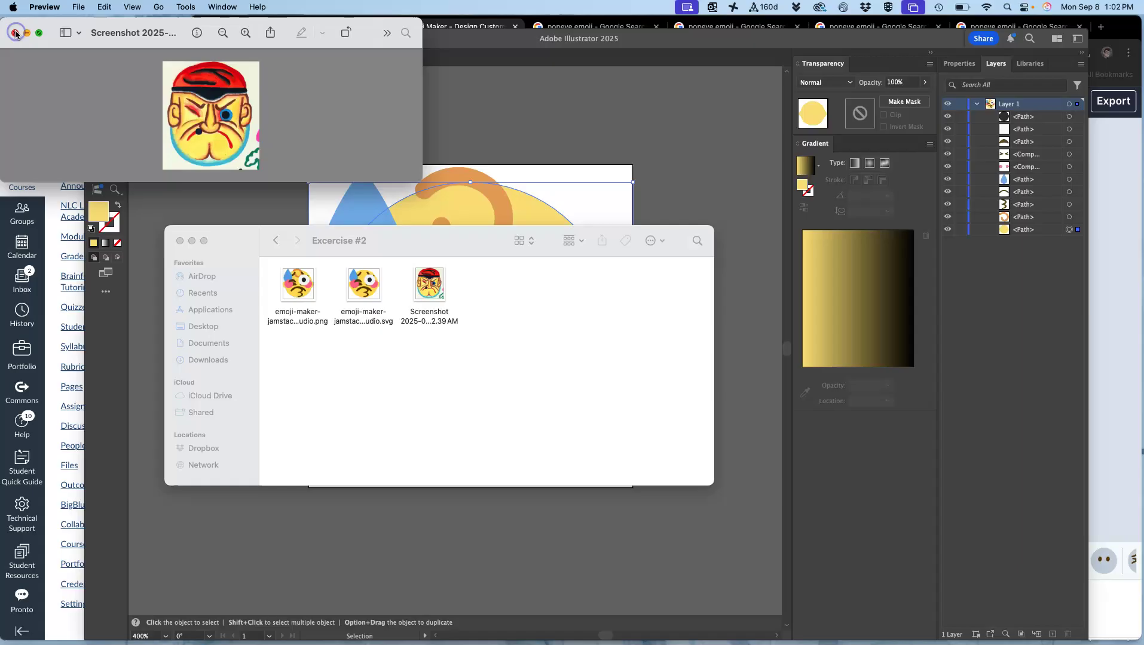
- Switch to Illustrator, examine the SVG emoji's shape edges at extreme magnification, and fit the artboard back in the window
{"action": "left_click", "coordinate": [341, 289]}
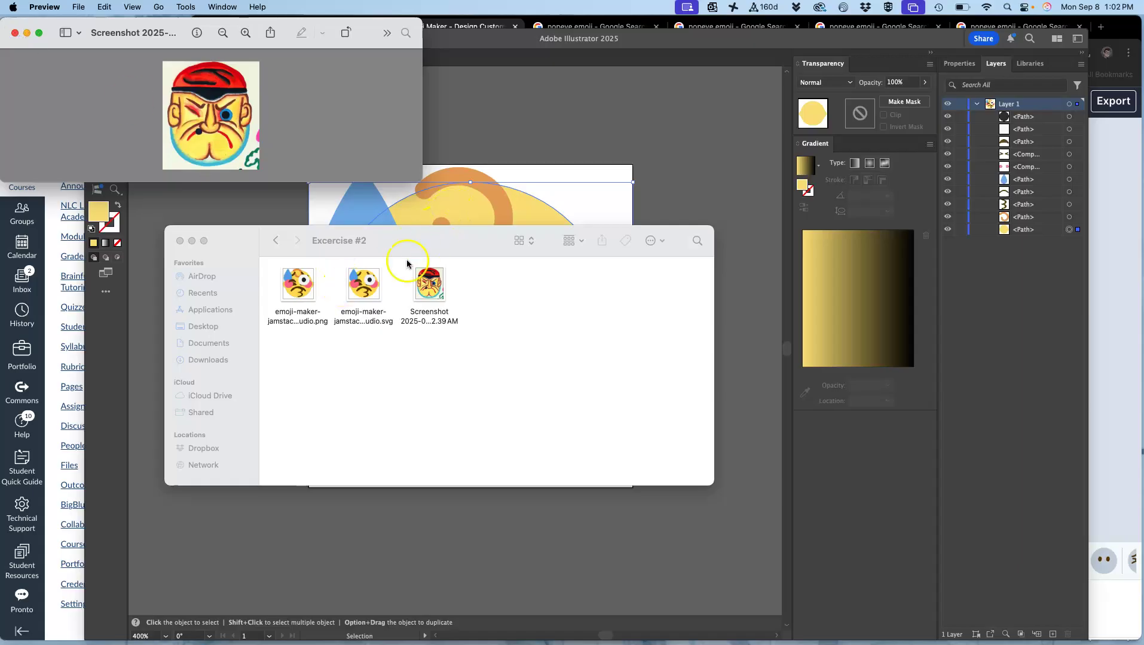
{"action": "left_click", "coordinate": [461, 213]}
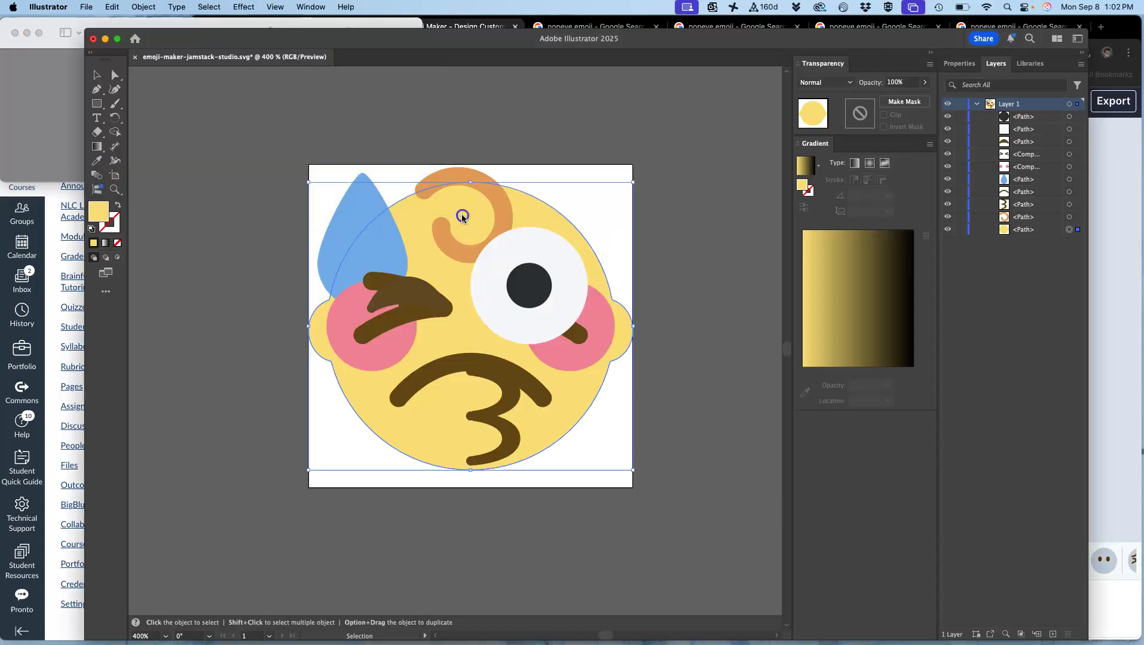
{"action": "scroll", "coordinate": [467, 334], "scroll_direction": "up", "scroll_amount": 10}
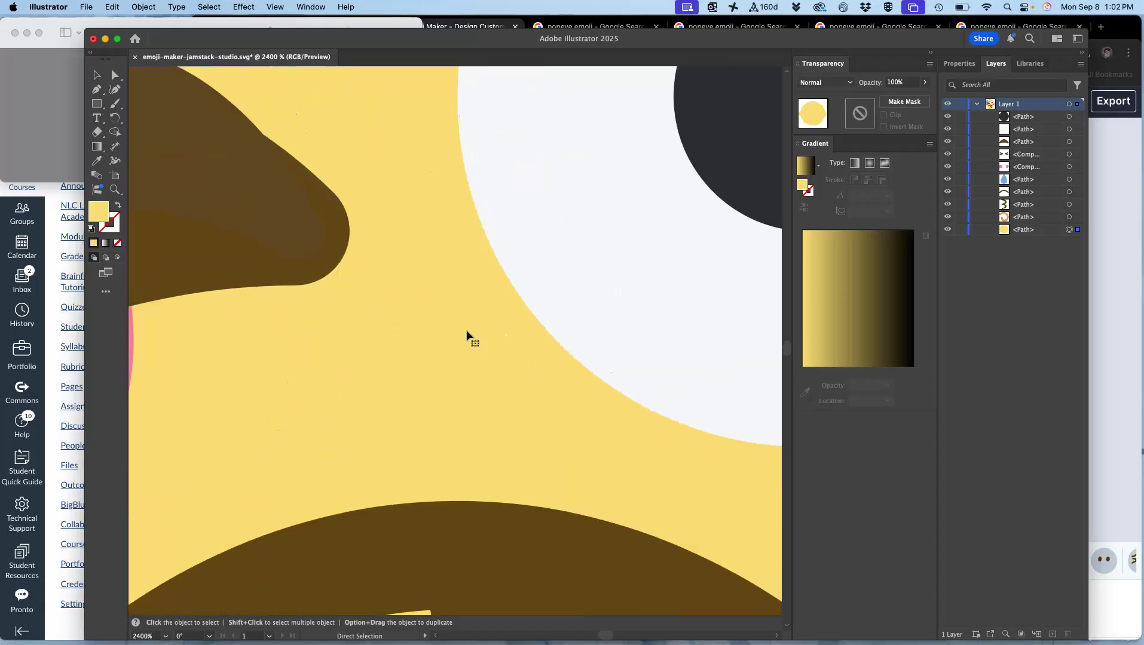
{"action": "scroll", "coordinate": [467, 335], "scroll_direction": "up", "scroll_amount": 10}
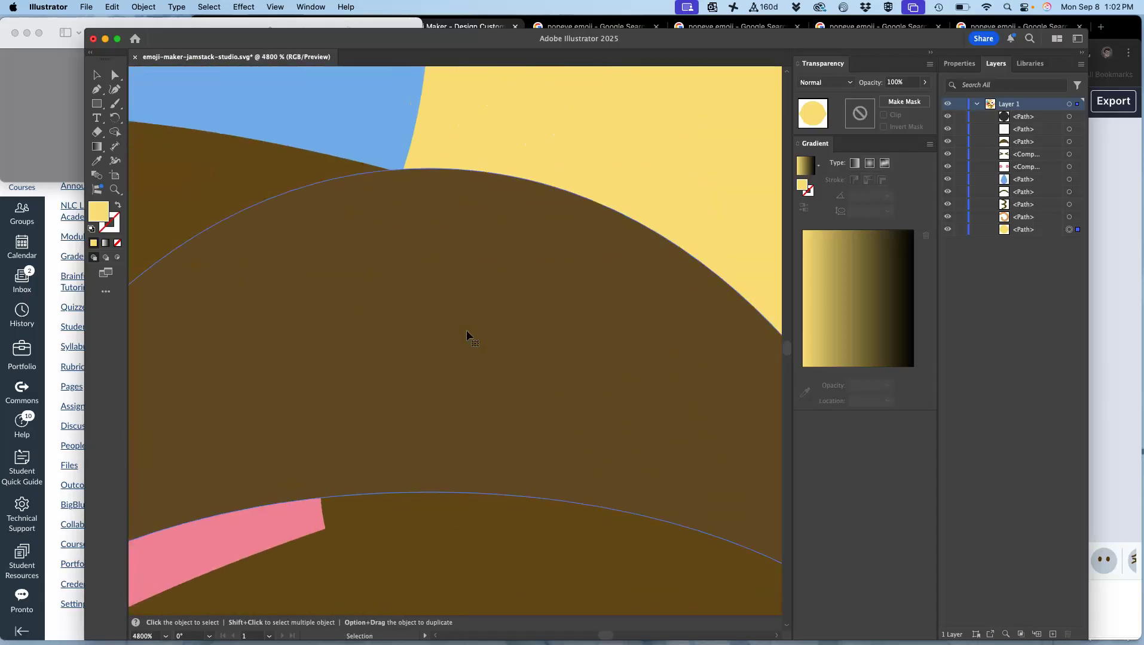
{"action": "scroll", "coordinate": [467, 332], "scroll_direction": "up", "scroll_amount": 5}
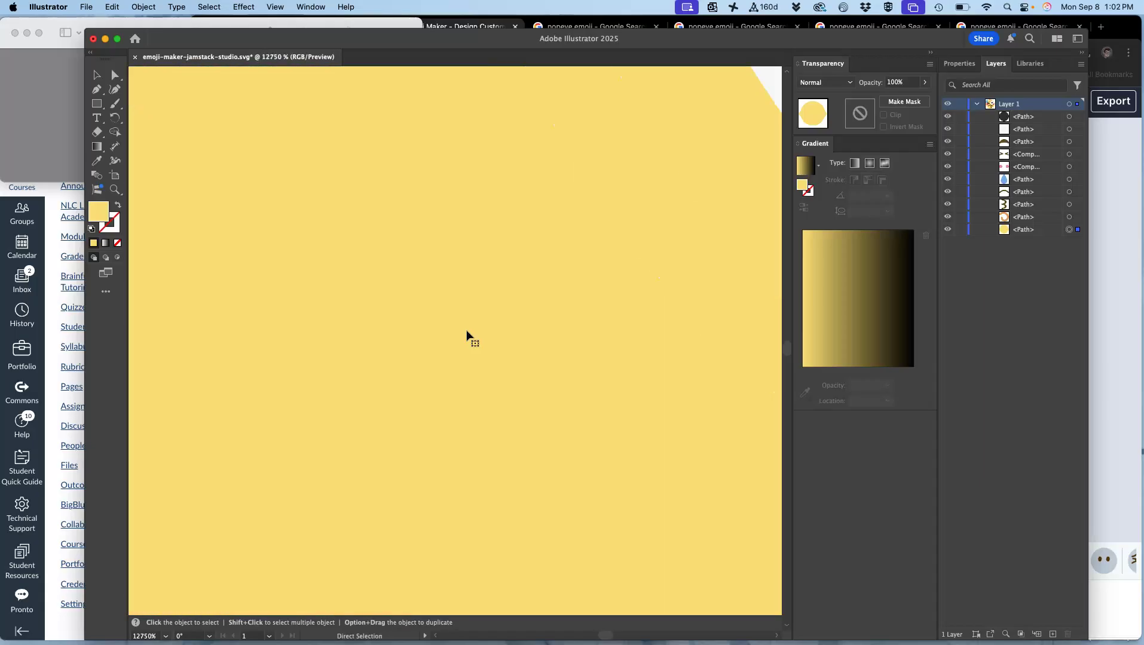
{"action": "scroll", "coordinate": [467, 334], "scroll_direction": "right", "scroll_amount": 10}
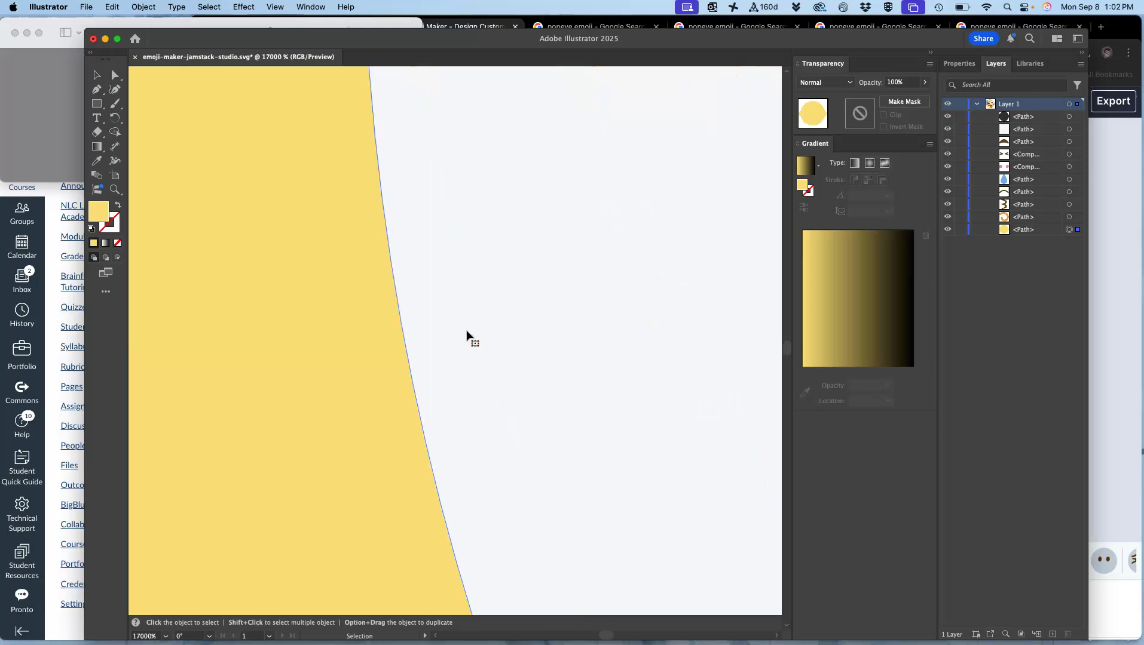
{"action": "scroll", "coordinate": [467, 335], "scroll_direction": "up", "scroll_amount": 10}
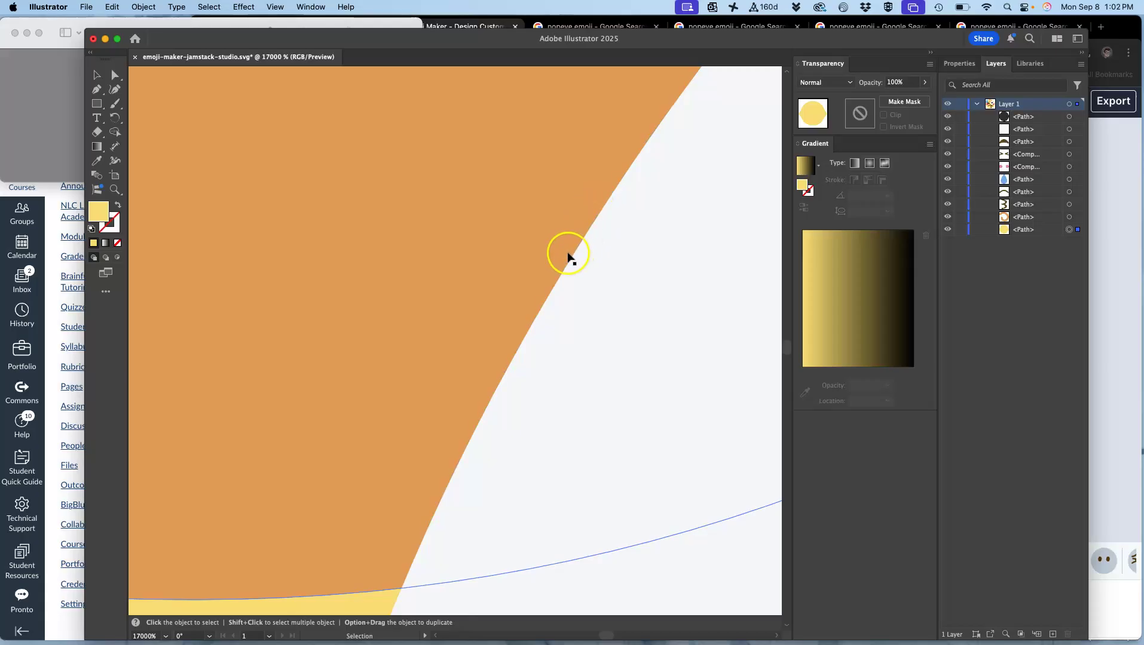
{"action": "key", "text": "a"}
{"action": "key", "text": "super+0"}
{"action": "key", "text": "super+alt+0"}
{"action": "key", "text": "v"}
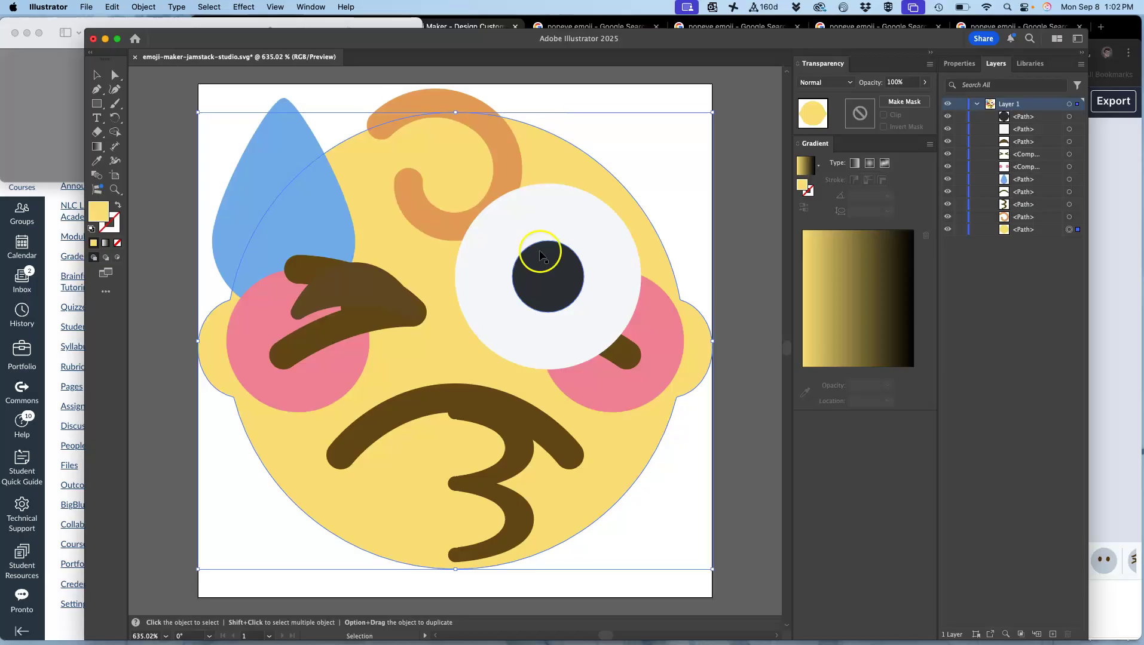
- Hide and show again the black pupil, the brown eyebrow and the white eye paths in turn
{"action": "left_click", "coordinate": [948, 117]}
{"action": "left_click", "coordinate": [947, 118]}
{"action": "left_click", "coordinate": [949, 141]}
{"action": "left_click", "coordinate": [948, 141]}
{"action": "left_click", "coordinate": [948, 130]}
{"action": "left_click", "coordinate": [948, 130]}
{"action": "left_click", "coordinate": [948, 130]}
{"action": "left_click", "coordinate": [948, 130]}
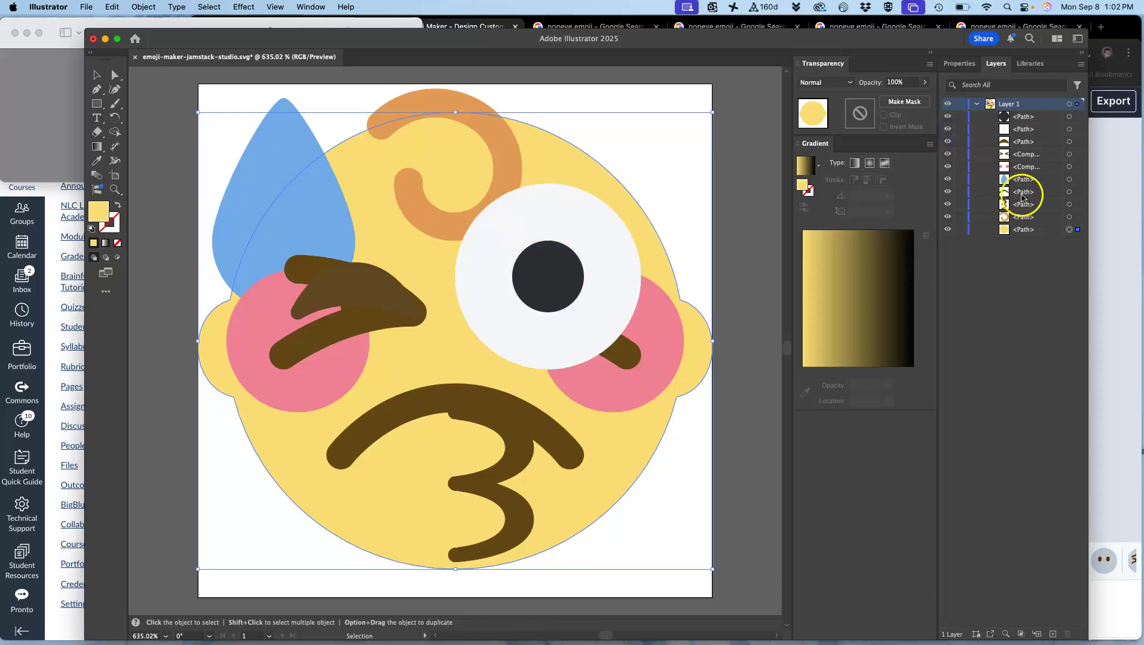
- Bring the pink cheeks' compound path to the front of Layer 1, and shrink and rotate it over the face's lower area
{"action": "left_click", "coordinate": [1022, 195]}
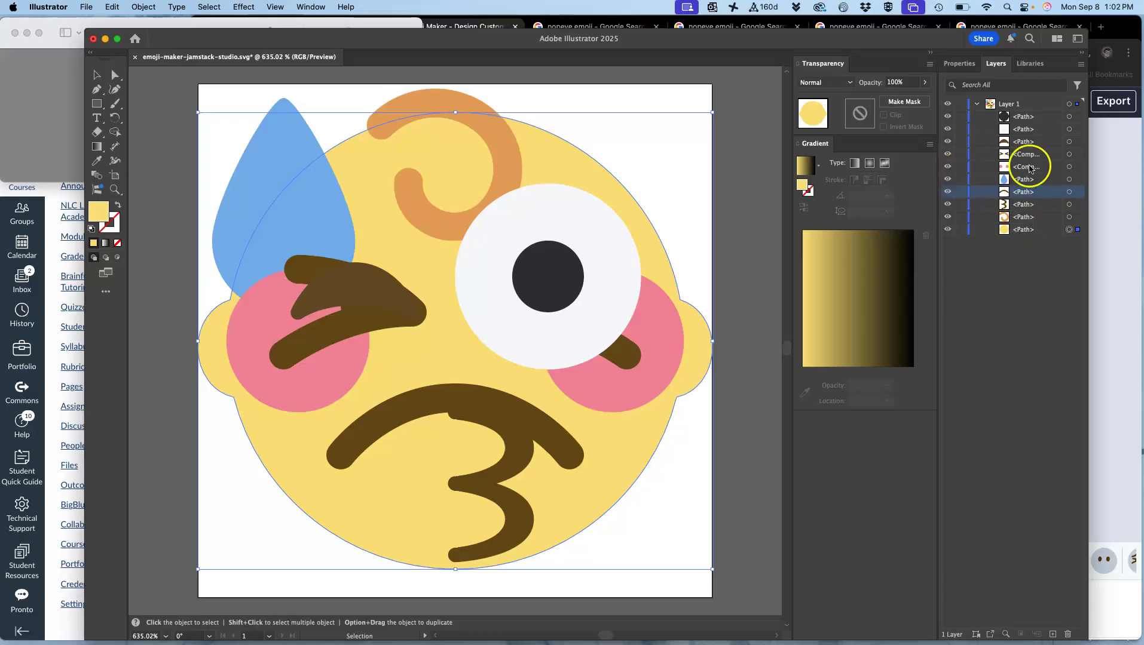
{"action": "left_click", "coordinate": [1040, 170]}
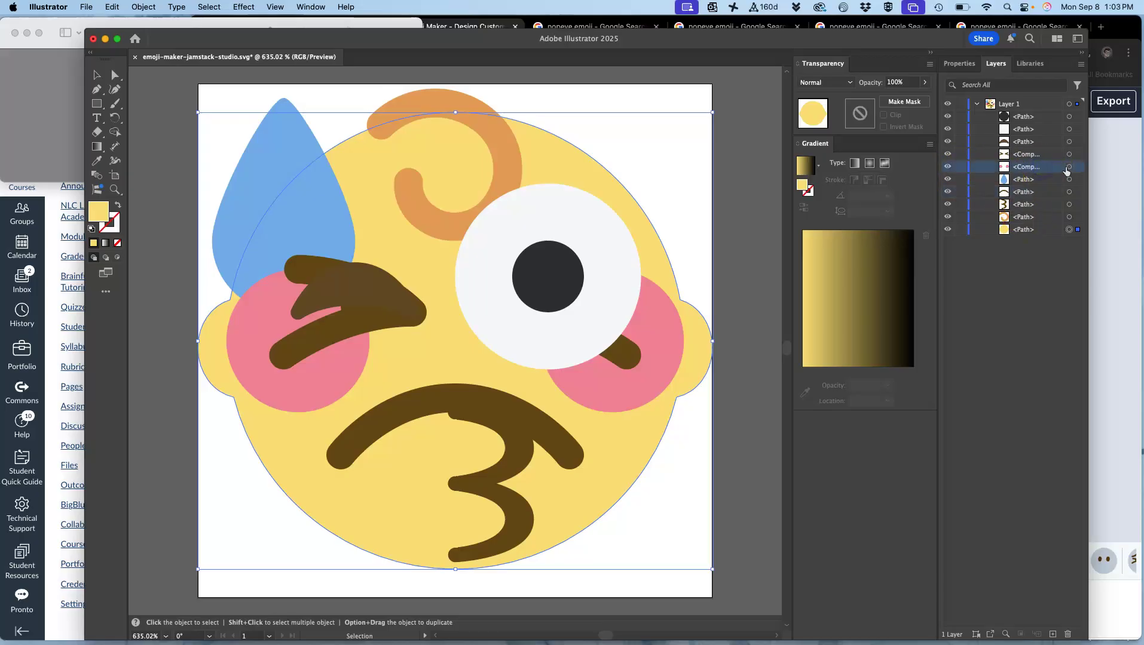
{"action": "left_click", "coordinate": [1069, 168]}
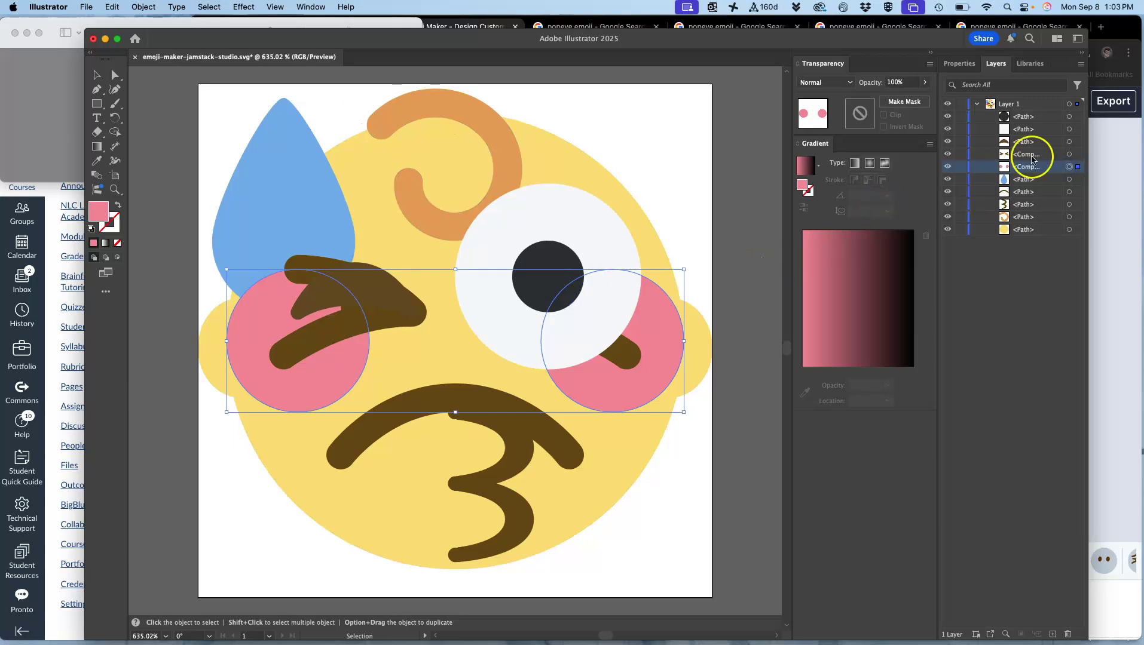
{"action": "left_click_drag", "start_coordinate": [1041, 169], "coordinate": [1037, 111]}
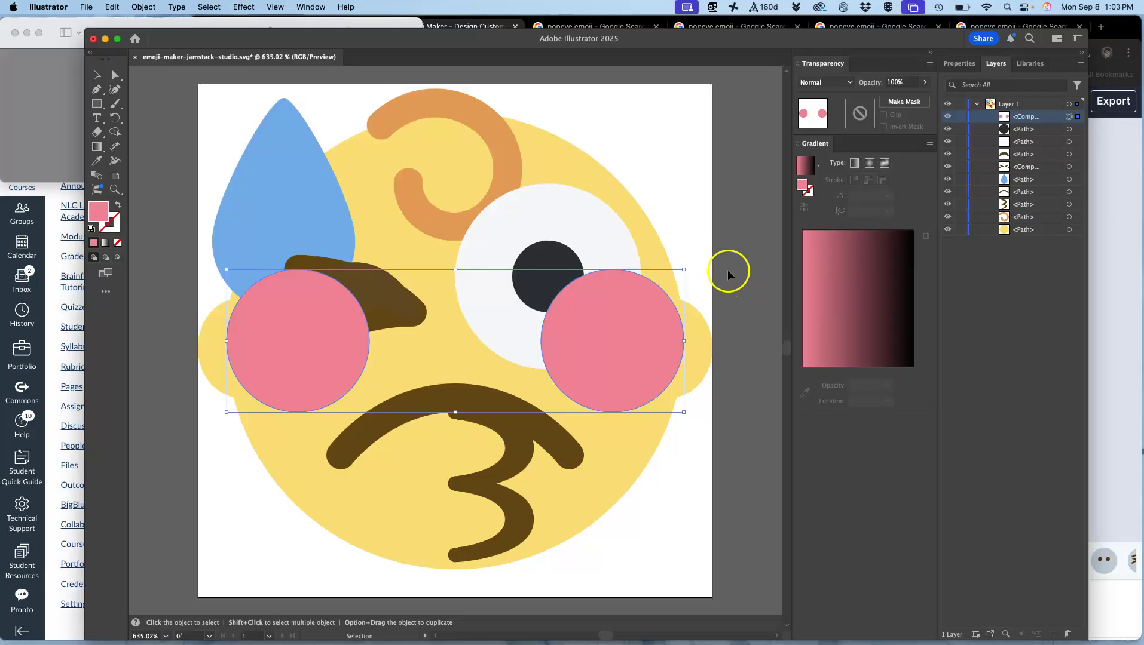
{"action": "left_click_drag", "start_coordinate": [689, 266], "coordinate": [445, 520]}
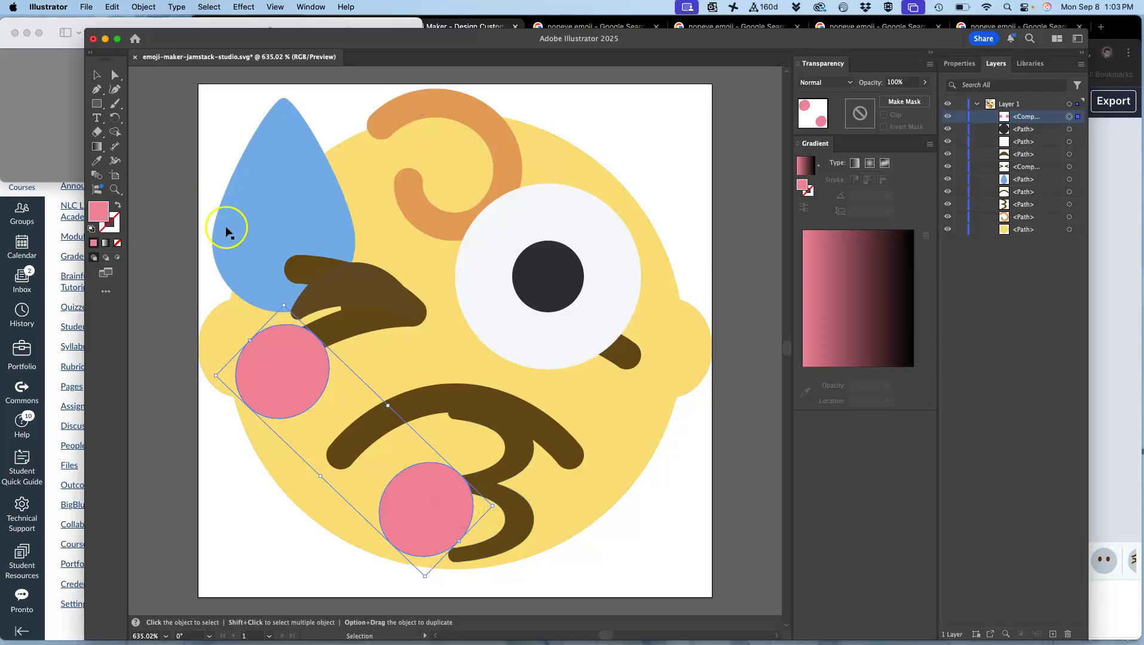
- Redraw the outlines of both pink cheek circles into curved crescent-like shapes with the Pencil tool
{"action": "left_click_drag", "start_coordinate": [114, 103], "coordinate": [145, 132]}
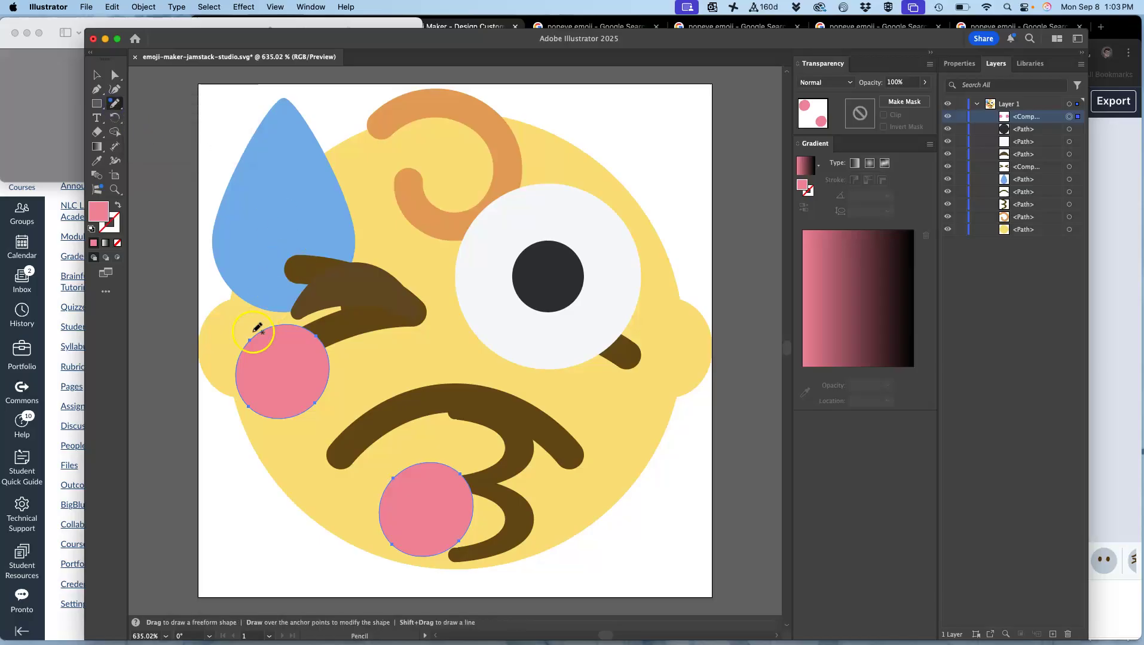
{"action": "left_click", "coordinate": [248, 344]}
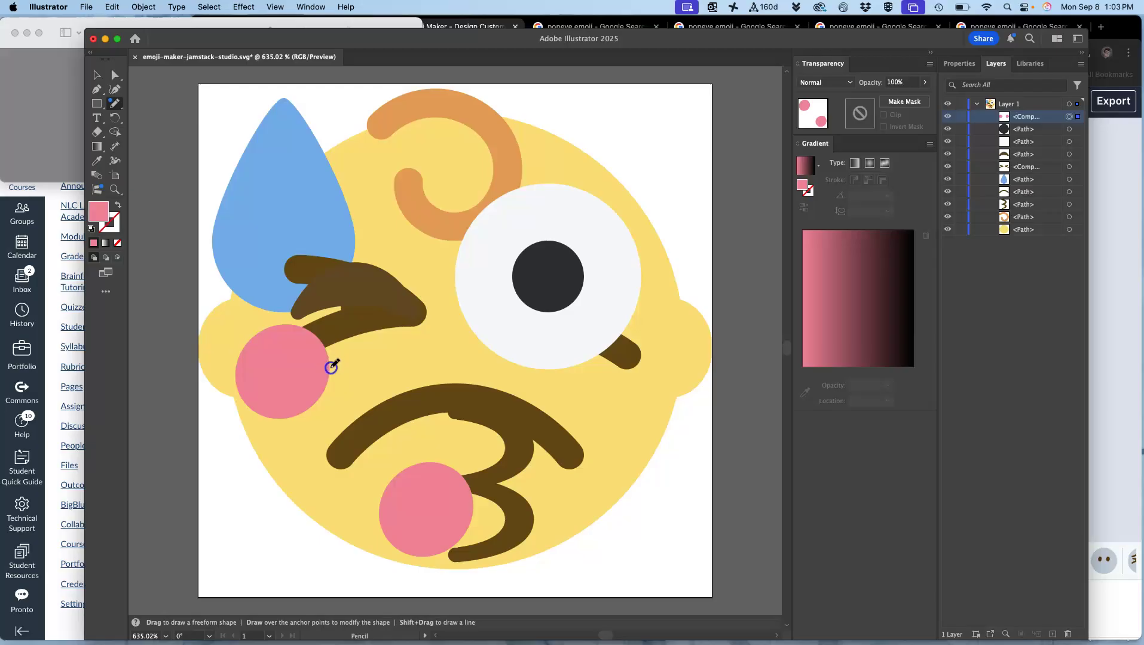
{"action": "left_click_drag", "start_coordinate": [328, 370], "coordinate": [329, 371]}
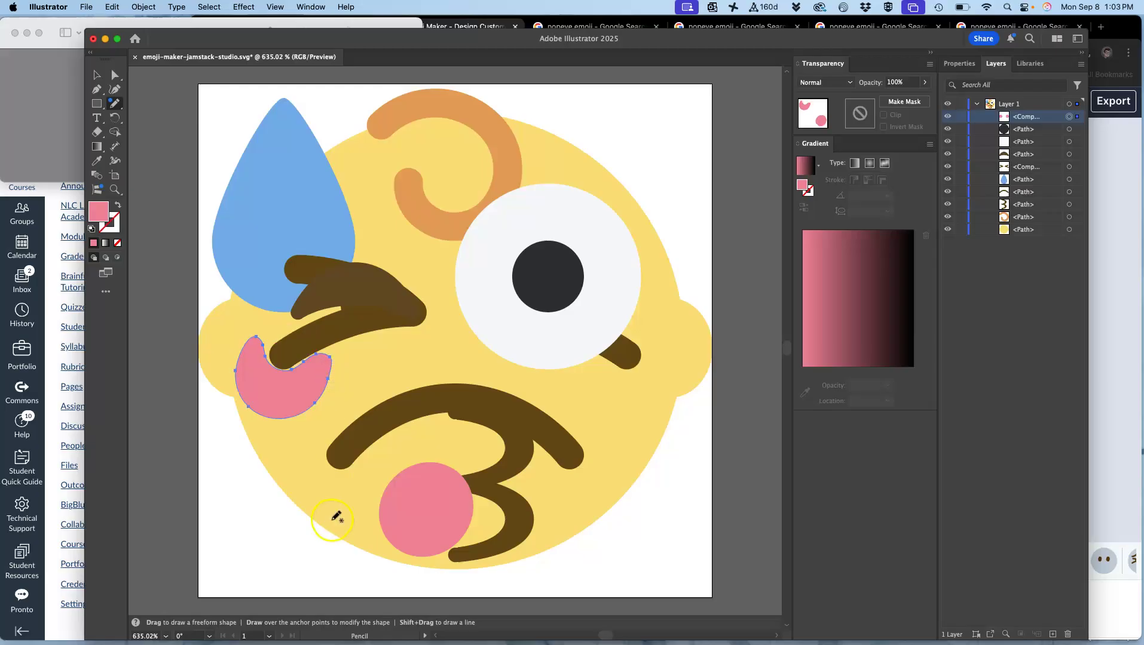
{"action": "left_click", "coordinate": [395, 505], "text": "shift+super"}
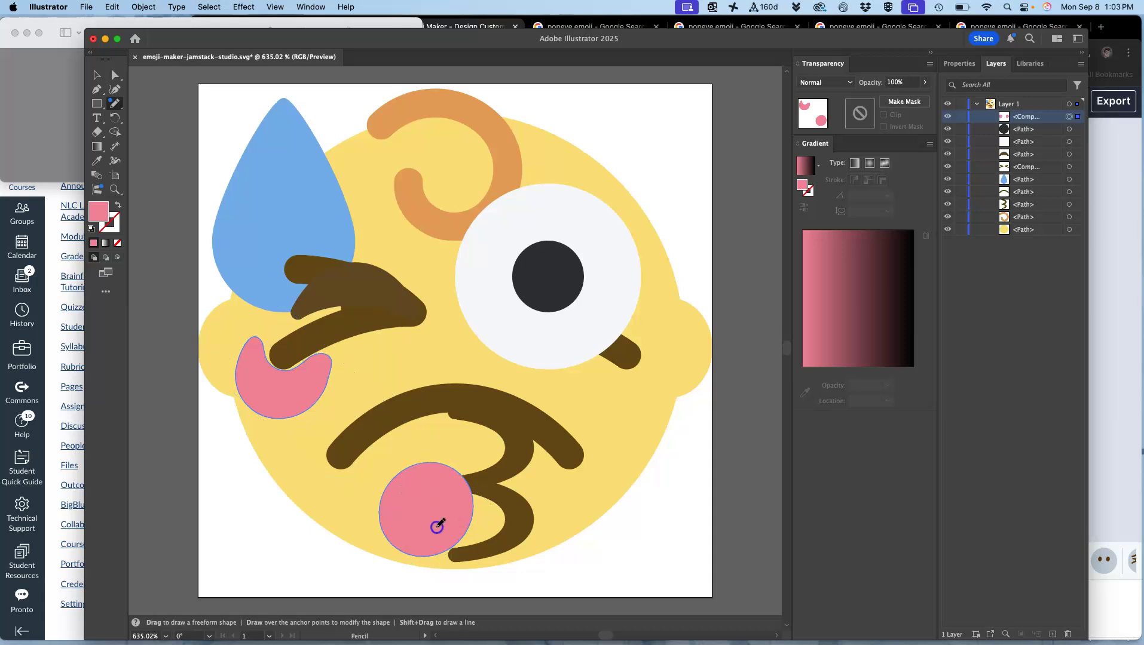
{"action": "left_click_drag", "start_coordinate": [442, 550], "coordinate": [447, 544]}
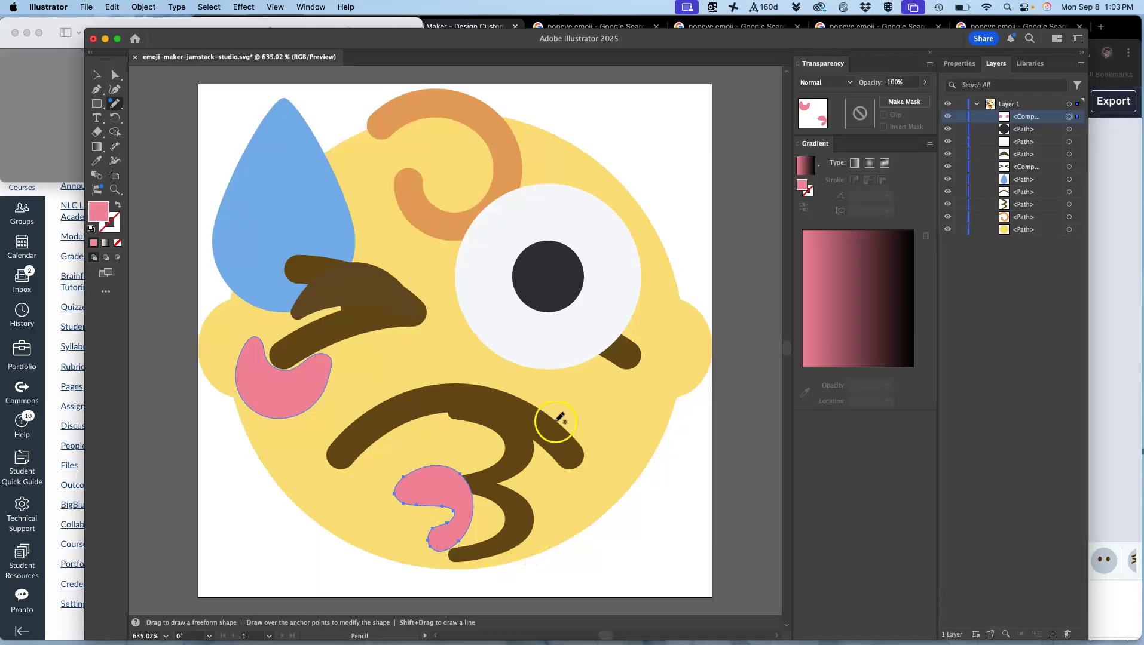
- Target the white eye path and redraw its upper-left edge as an inward curve beside the pupil with the Pencil tool
{"action": "left_click", "coordinate": [1070, 142]}
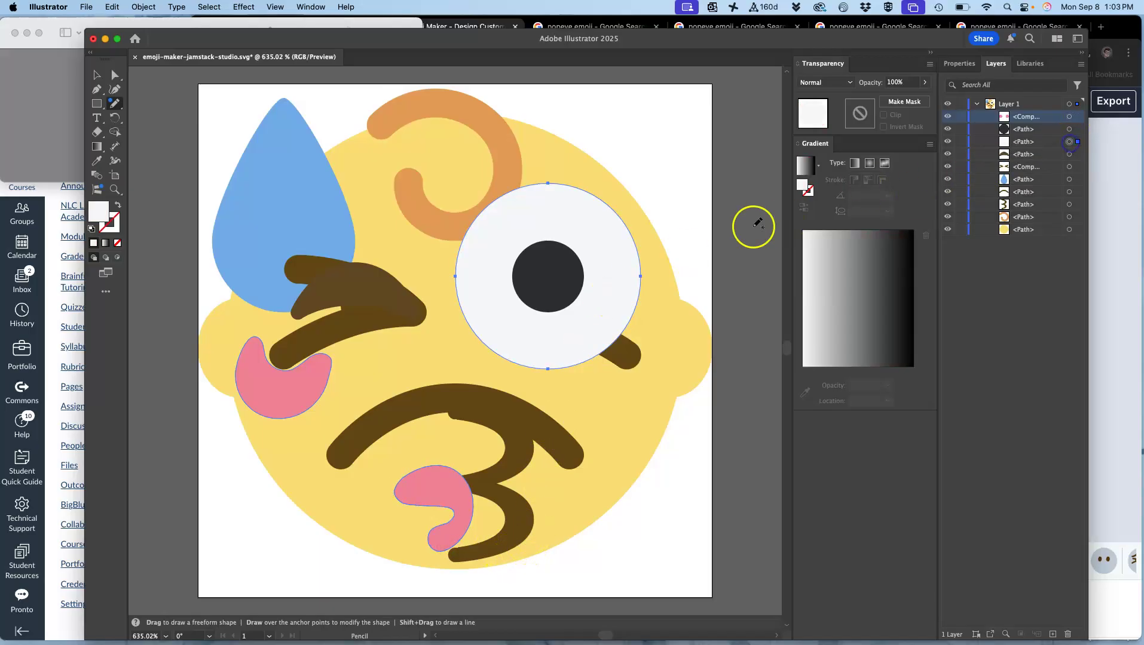
{"action": "left_click_drag", "start_coordinate": [624, 223], "coordinate": [555, 196]}
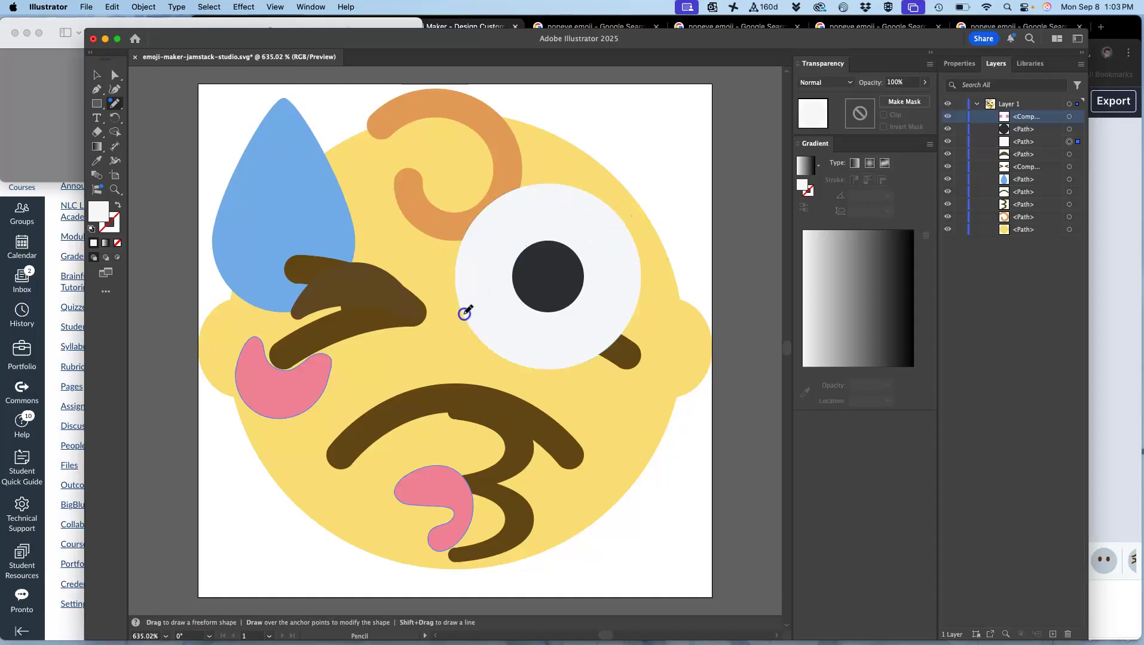
{"action": "left_click_drag", "start_coordinate": [469, 323], "coordinate": [472, 320]}
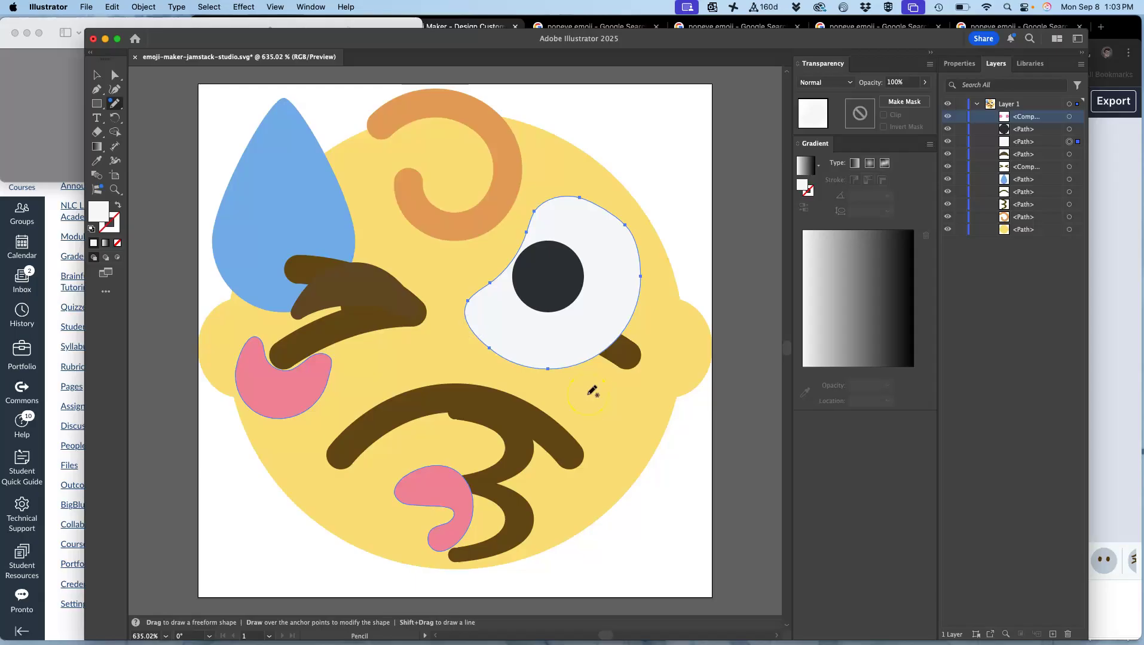
- Quit Illustrator without saving the changes to emoji-maker-jamstack-studio.svg
{"action": "left_click", "coordinate": [57, 8]}
{"action": "left_click", "coordinate": [62, 131]}
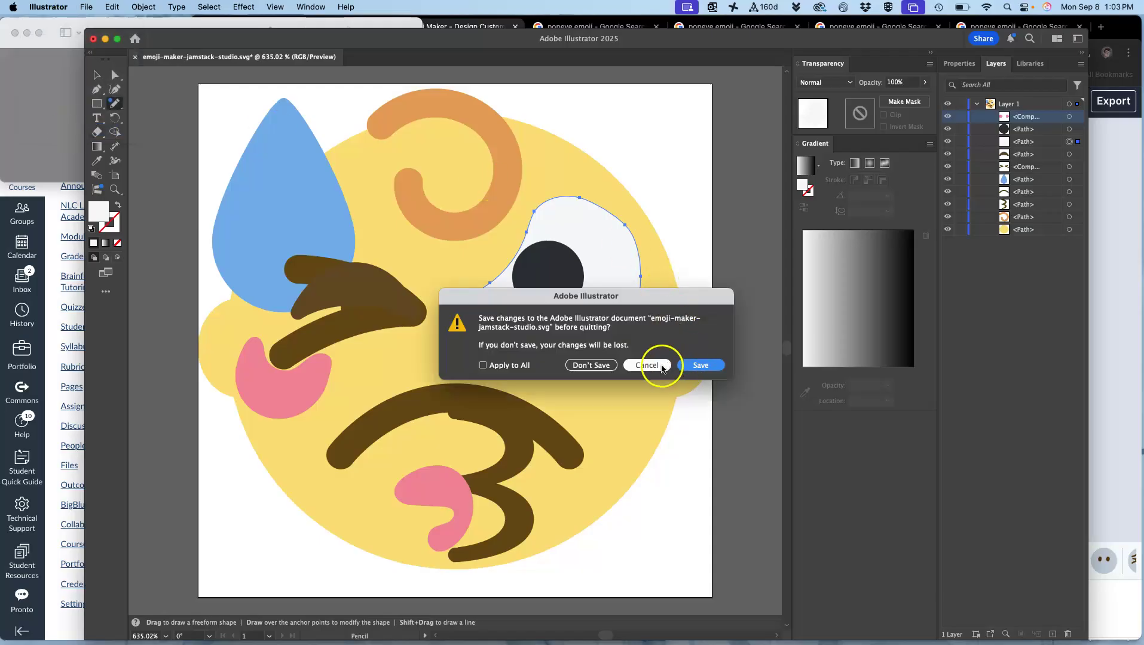
{"action": "left_click", "coordinate": [592, 365]}
- Reveal the desktop, move the emoji screenshot apart from the SVG and PNG files, and open it in Adobe Photoshop 2025
{"action": "left_click", "coordinate": [497, 316]}
{"action": "key", "text": "F11"}
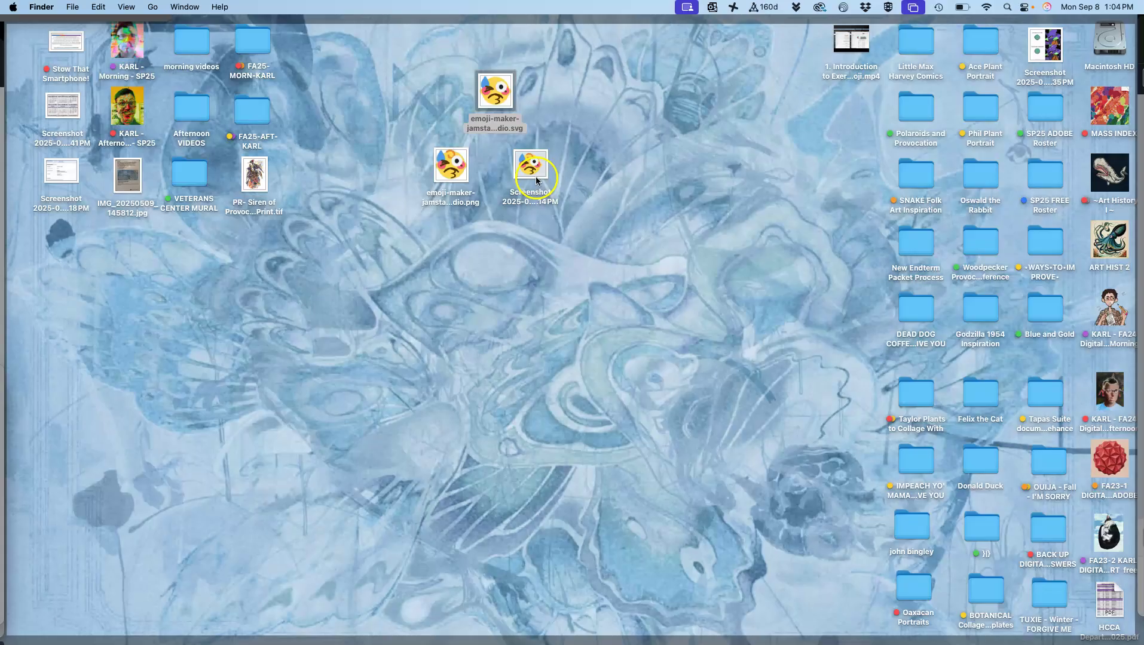
{"action": "left_click_drag", "start_coordinate": [536, 171], "coordinate": [665, 187]}
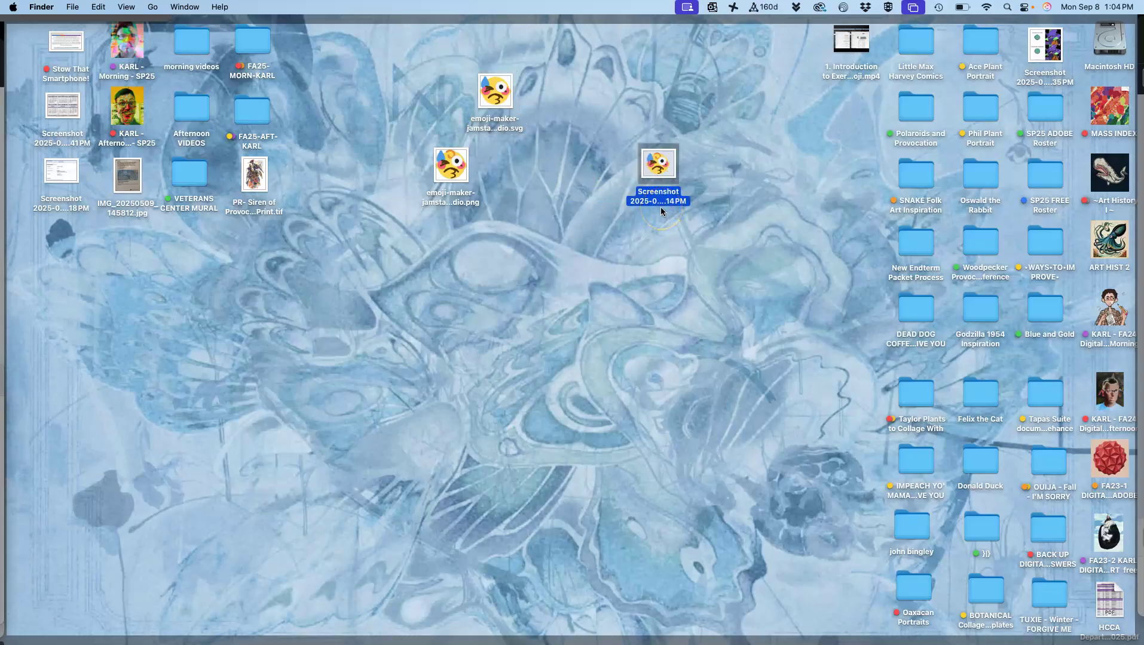
{"action": "right_click", "coordinate": [660, 167]}
{"action": "mouse_move", "coordinate": [681, 185]}
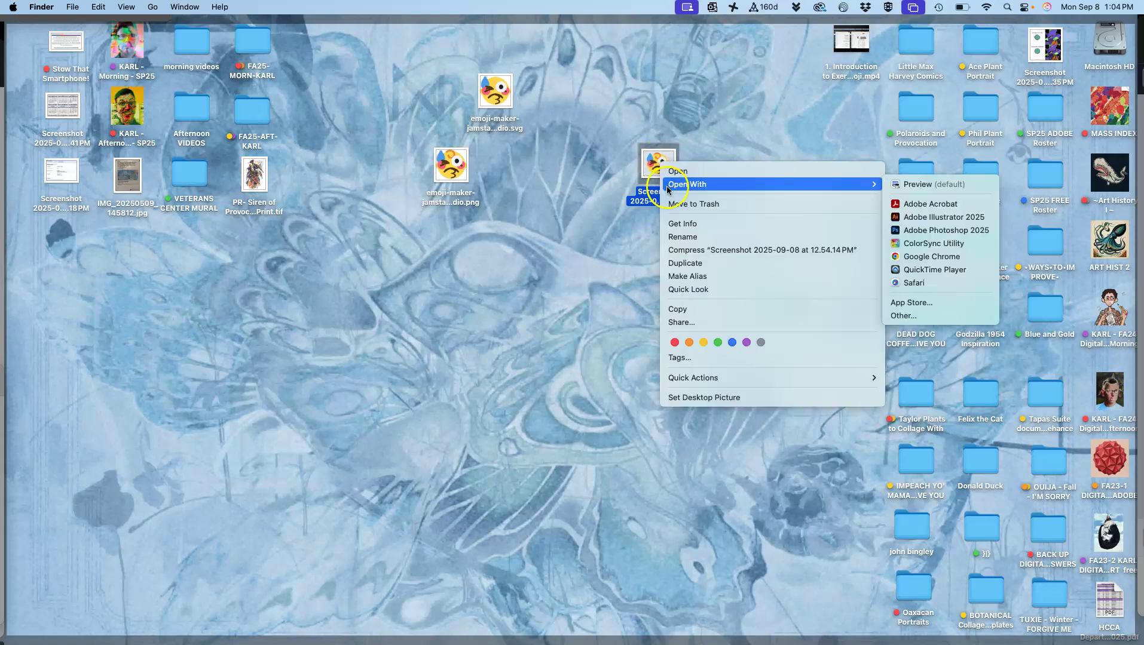
{"action": "left_click", "coordinate": [936, 235]}
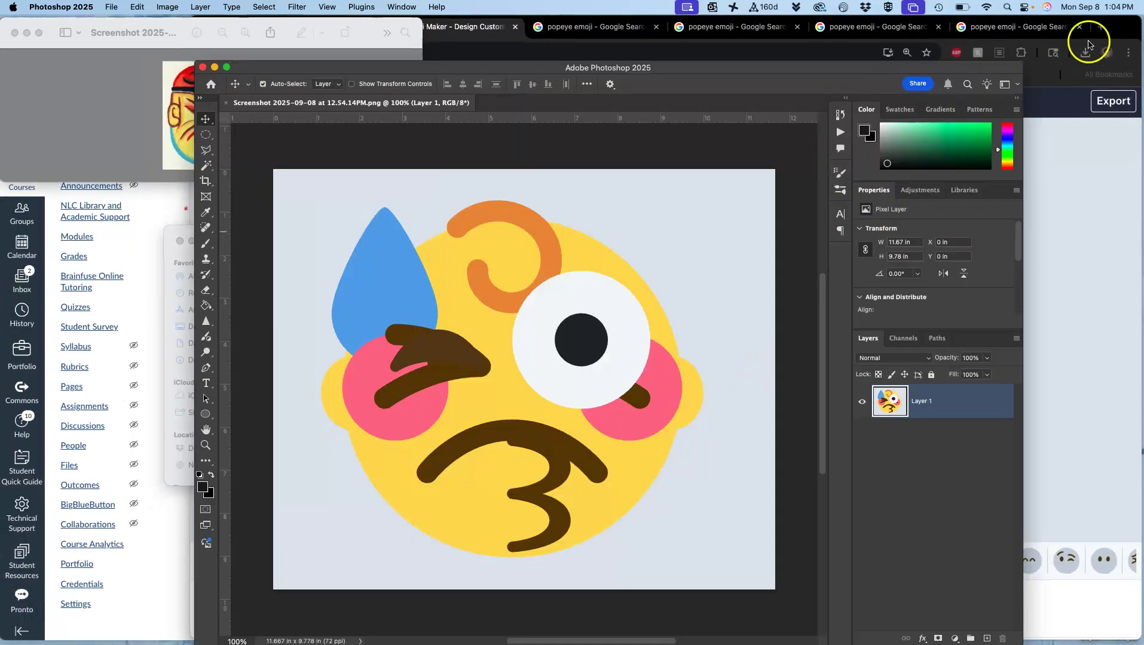
- Switch to Chrome and bring up the Exercise #2 discussion topic page
{"action": "left_click", "coordinate": [1115, 25]}
{"action": "left_click", "coordinate": [313, 28]}
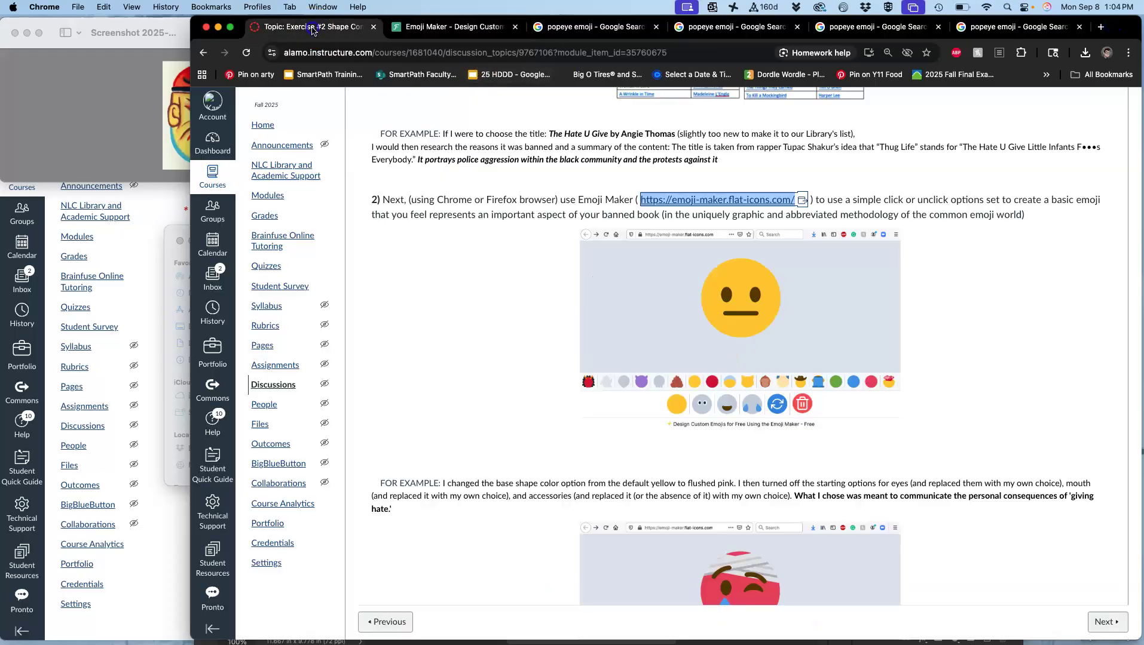
- Review the Exercise #2 instructions from the Emoji Maker step through Photopea editing, image sizing, saving, exporting, and the bonus finishing extras
{"action": "scroll", "coordinate": [621, 333], "scroll_direction": "down", "scroll_amount": 3}
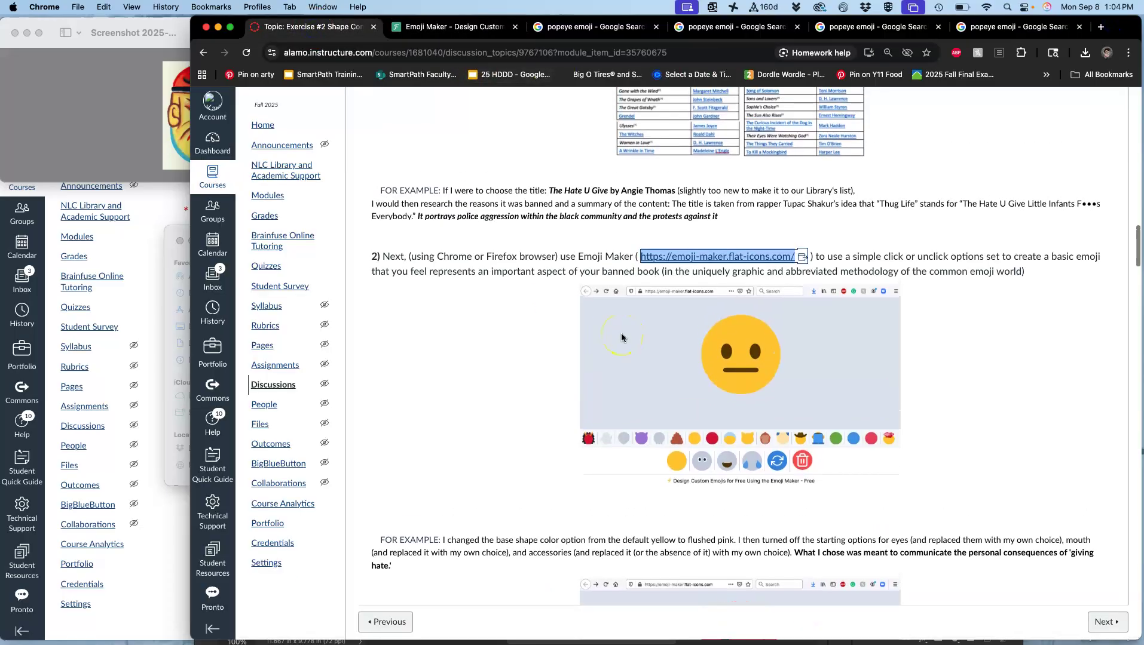
{"action": "scroll", "coordinate": [621, 332], "scroll_direction": "down", "scroll_amount": 3}
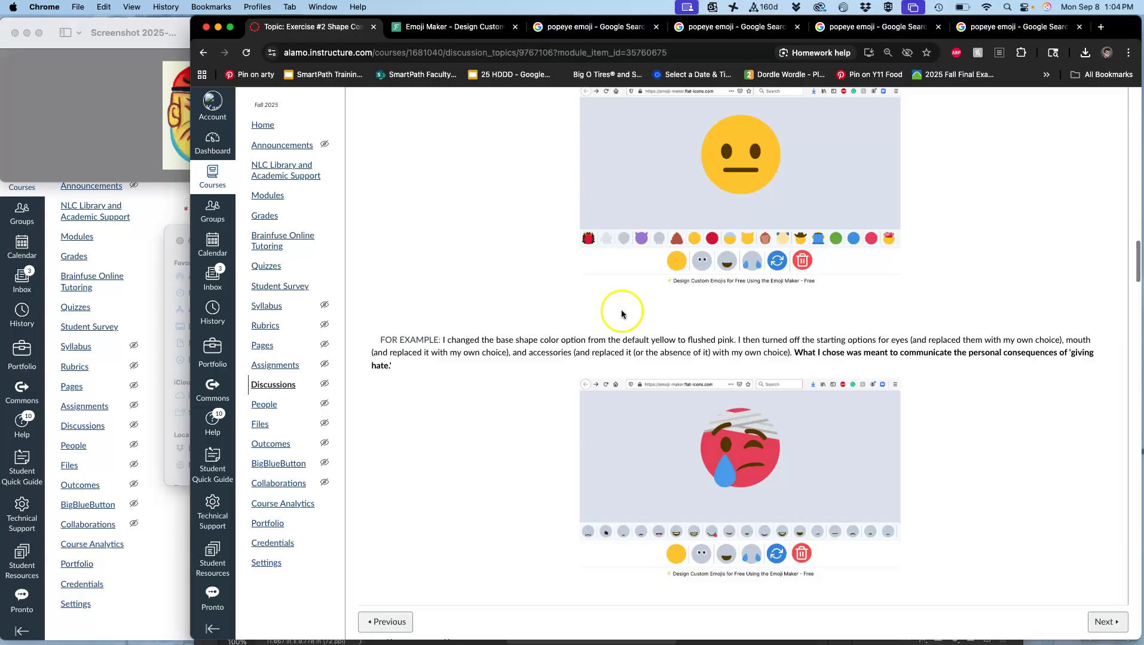
{"action": "scroll", "coordinate": [651, 377], "scroll_direction": "down", "scroll_amount": 15}
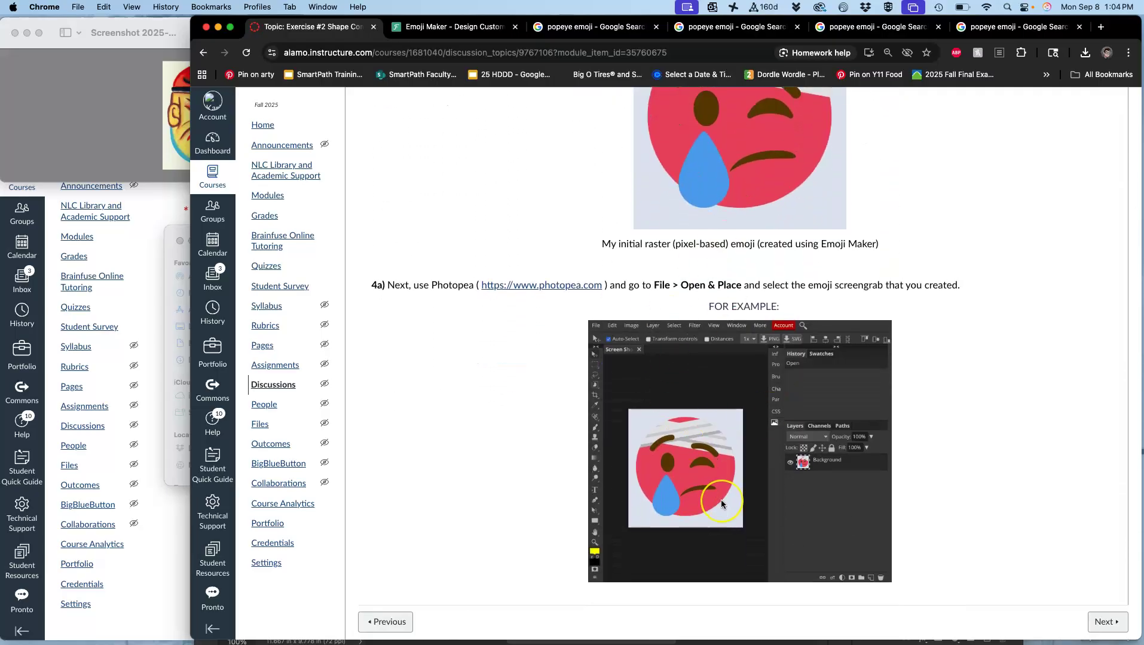
{"action": "scroll", "coordinate": [722, 501], "scroll_direction": "down", "scroll_amount": 2}
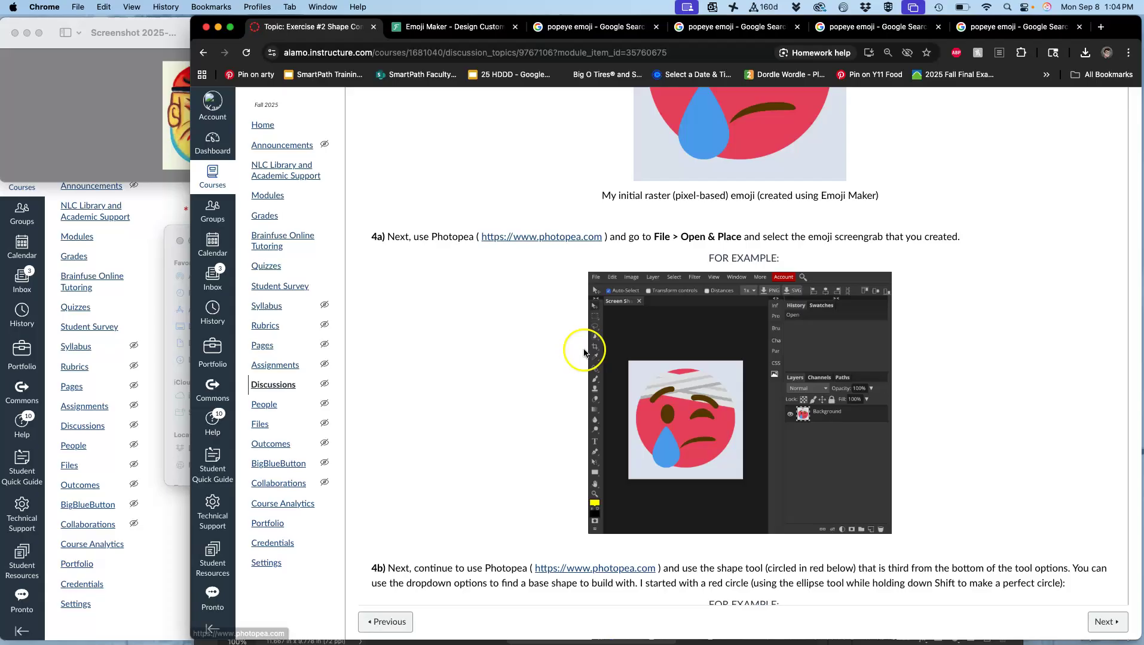
{"action": "scroll", "coordinate": [583, 348], "scroll_direction": "down", "scroll_amount": 10}
{"action": "scroll", "coordinate": [583, 352], "scroll_direction": "down", "scroll_amount": 10}
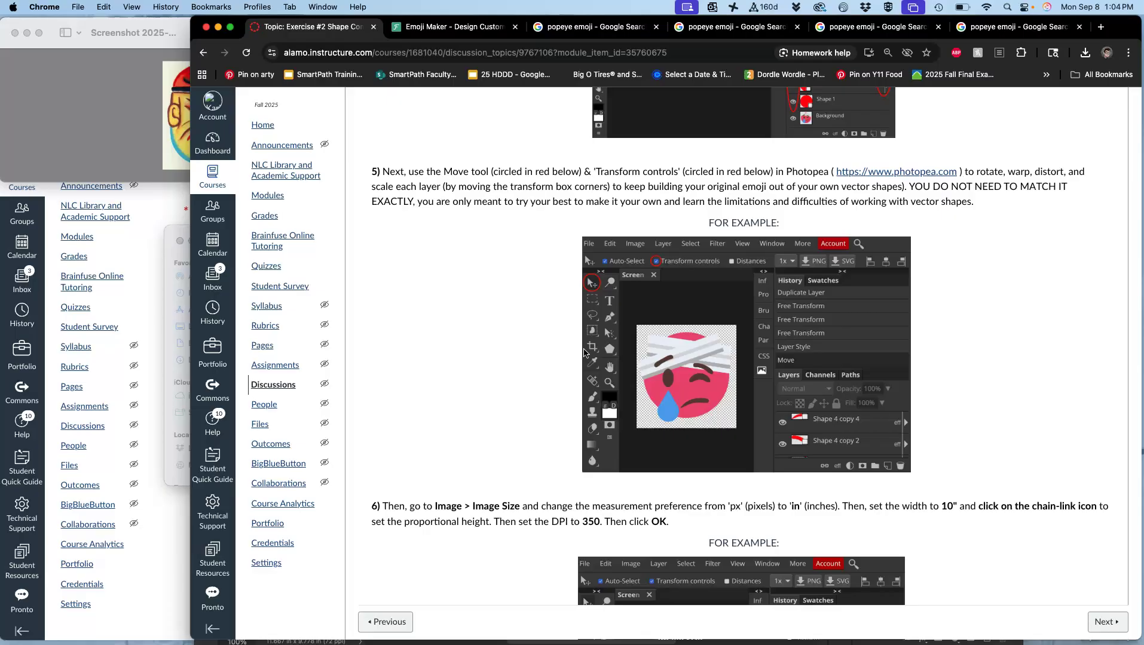
{"action": "scroll", "coordinate": [585, 352], "scroll_direction": "down", "scroll_amount": 20}
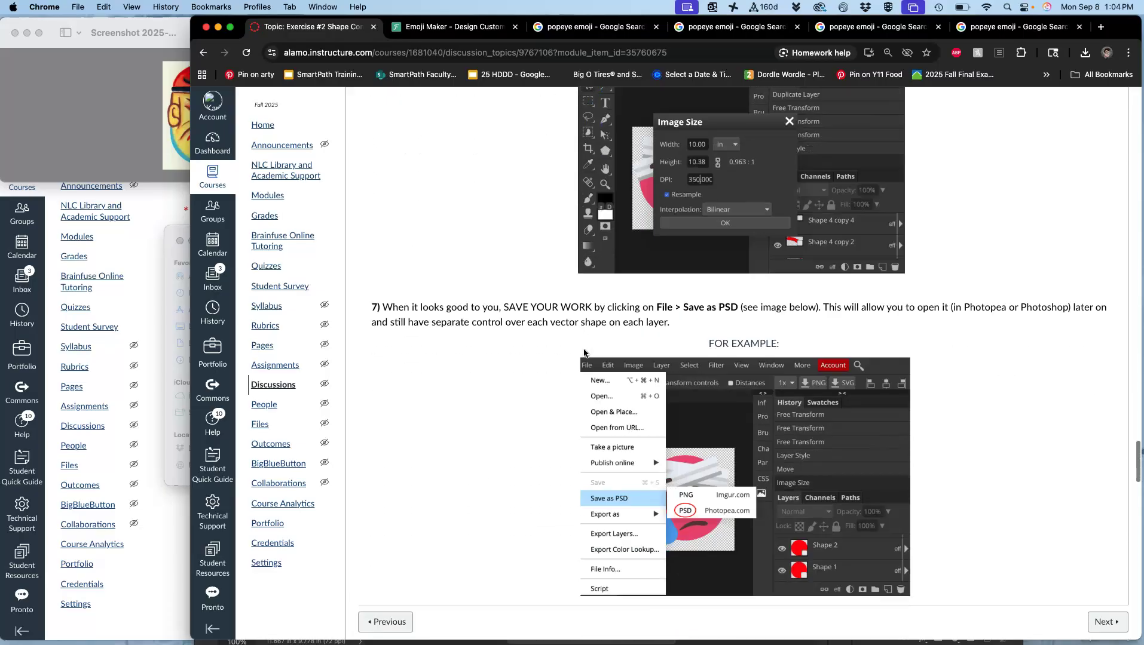
{"action": "scroll", "coordinate": [583, 352], "scroll_direction": "down", "scroll_amount": 10}
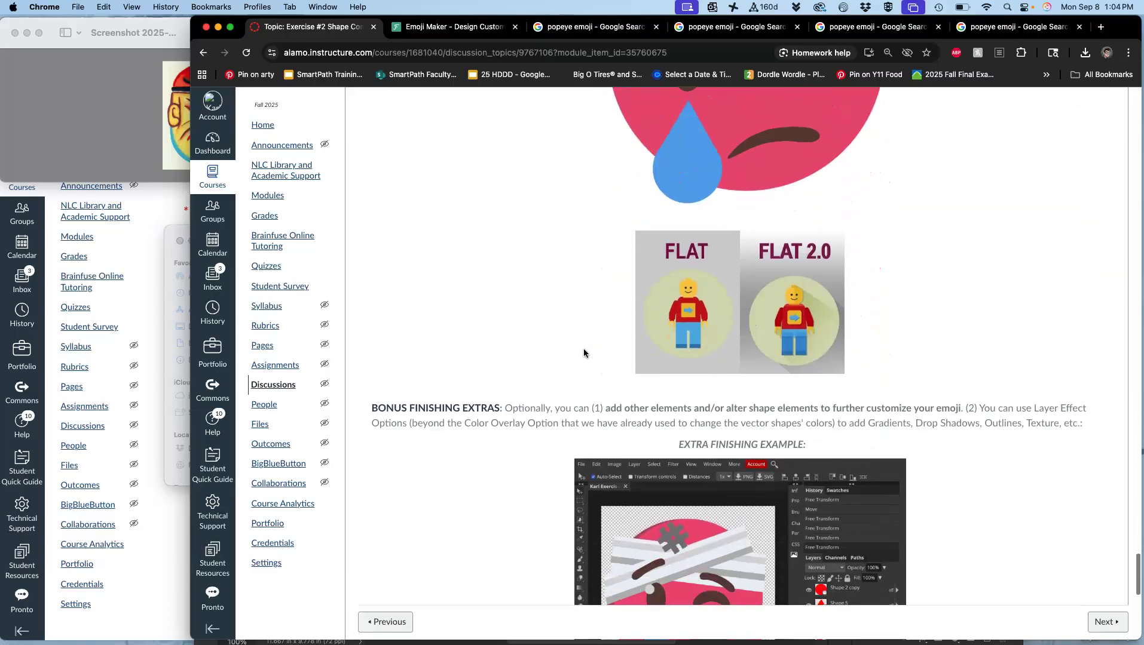
{"action": "scroll", "coordinate": [574, 358], "scroll_direction": "up", "scroll_amount": 12}
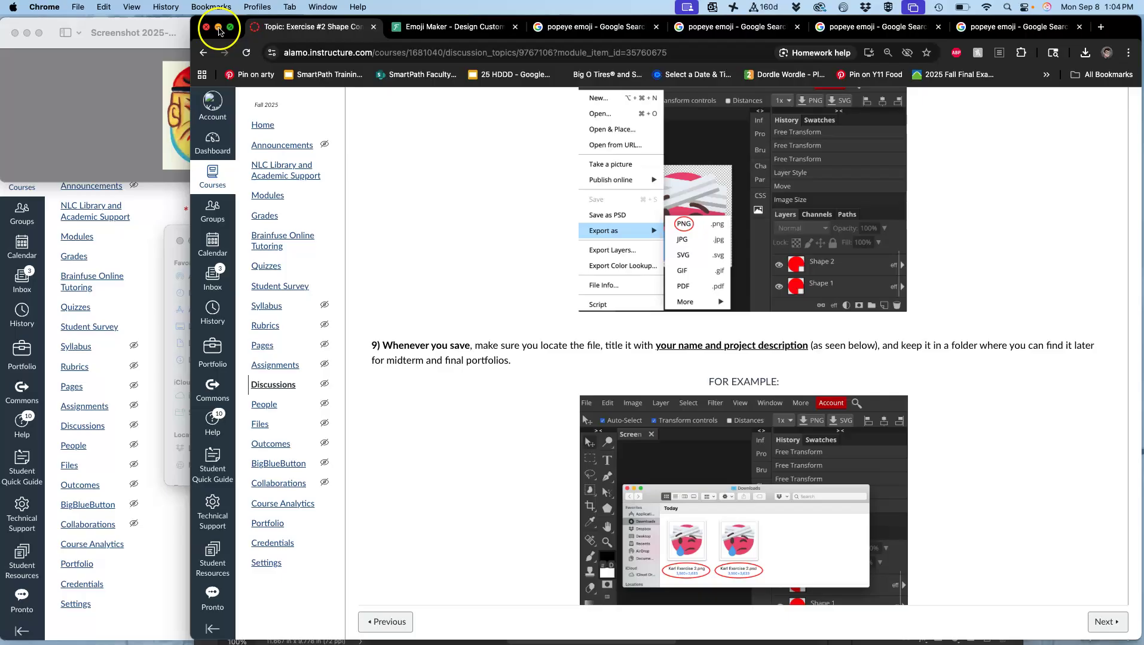
- Minimize the Exercise #2 browser window, switch to Photoshop, and reposition and enlarge its window to nearly fill the screen
{"action": "left_click", "coordinate": [218, 28]}
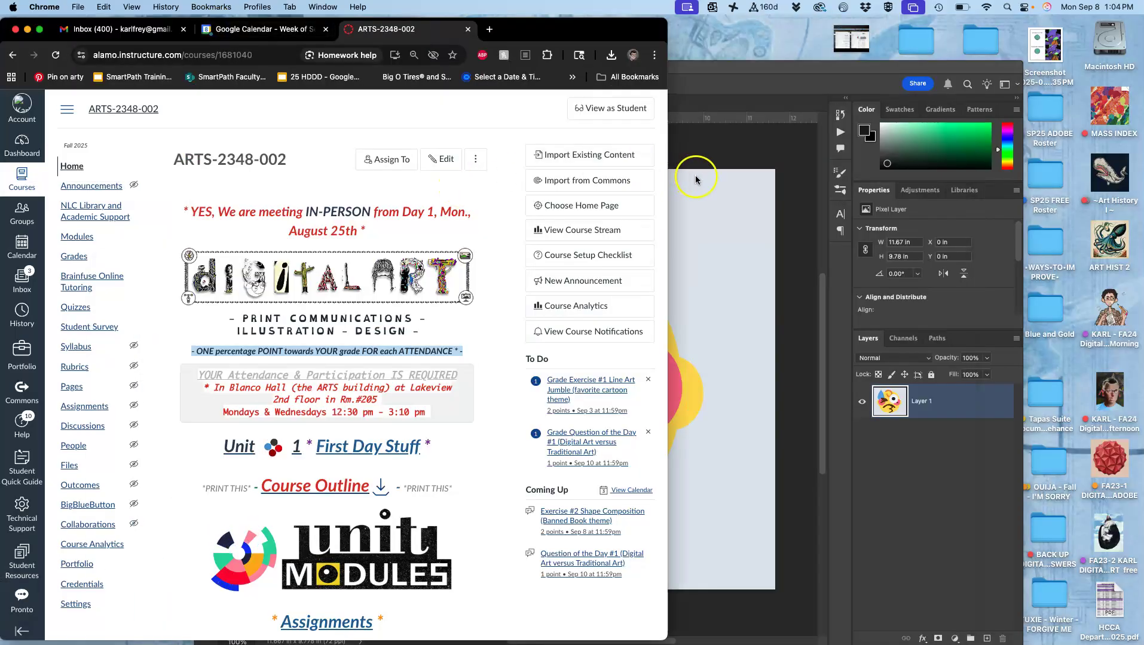
{"action": "left_click", "coordinate": [696, 175]}
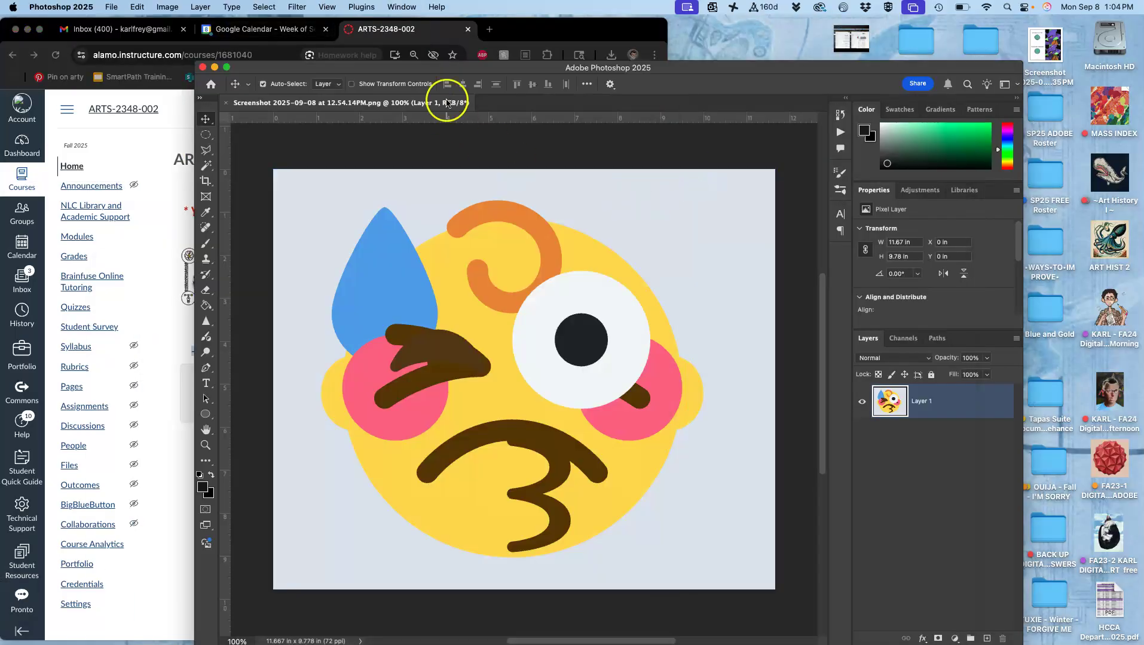
{"action": "left_click_drag", "start_coordinate": [341, 67], "coordinate": [190, 37]}
{"action": "left_click", "coordinate": [525, 238]}
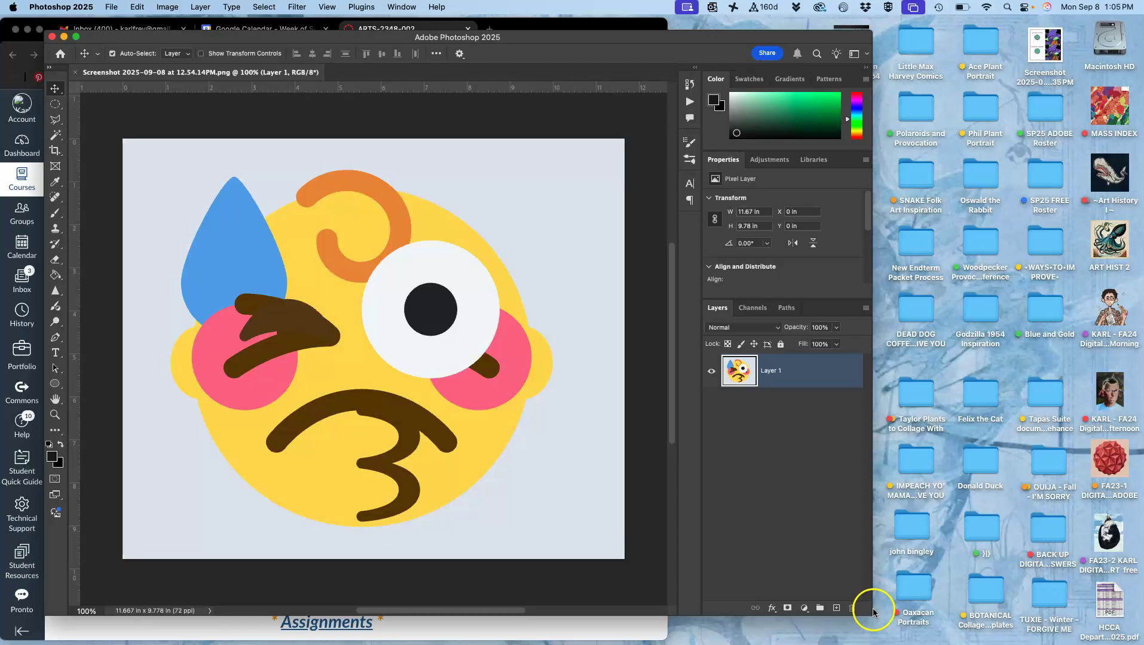
{"action": "left_click_drag", "start_coordinate": [870, 614], "coordinate": [1130, 639]}
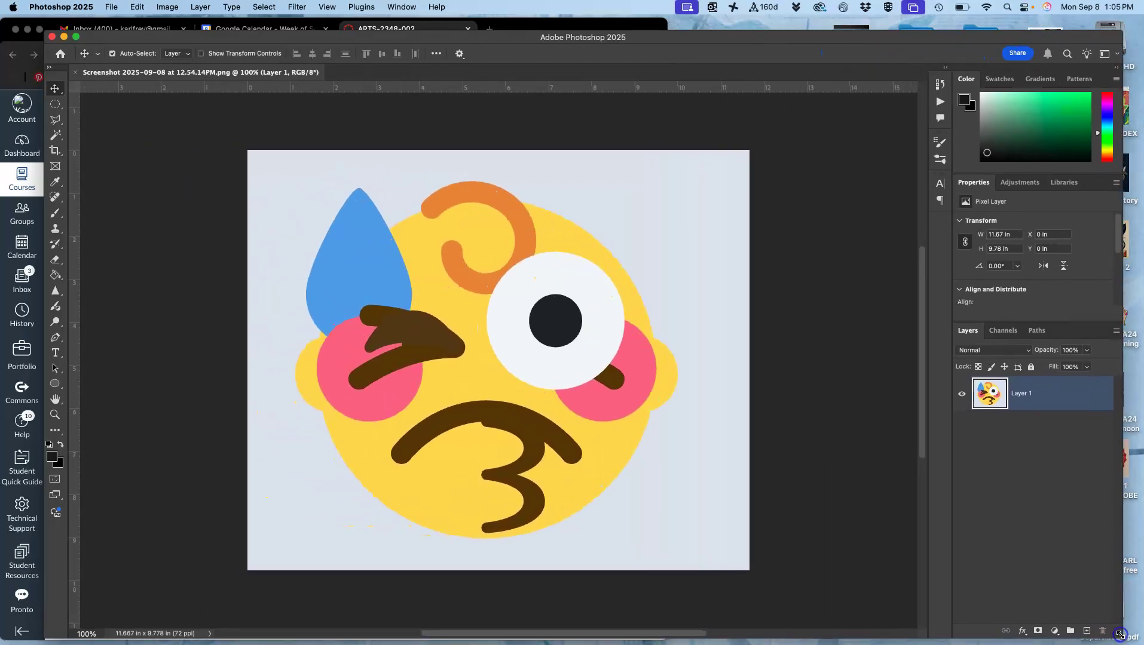
{"action": "left_click", "coordinate": [267, 306]}
{"action": "left_click_drag", "start_coordinate": [98, 40], "coordinate": [66, 29]}
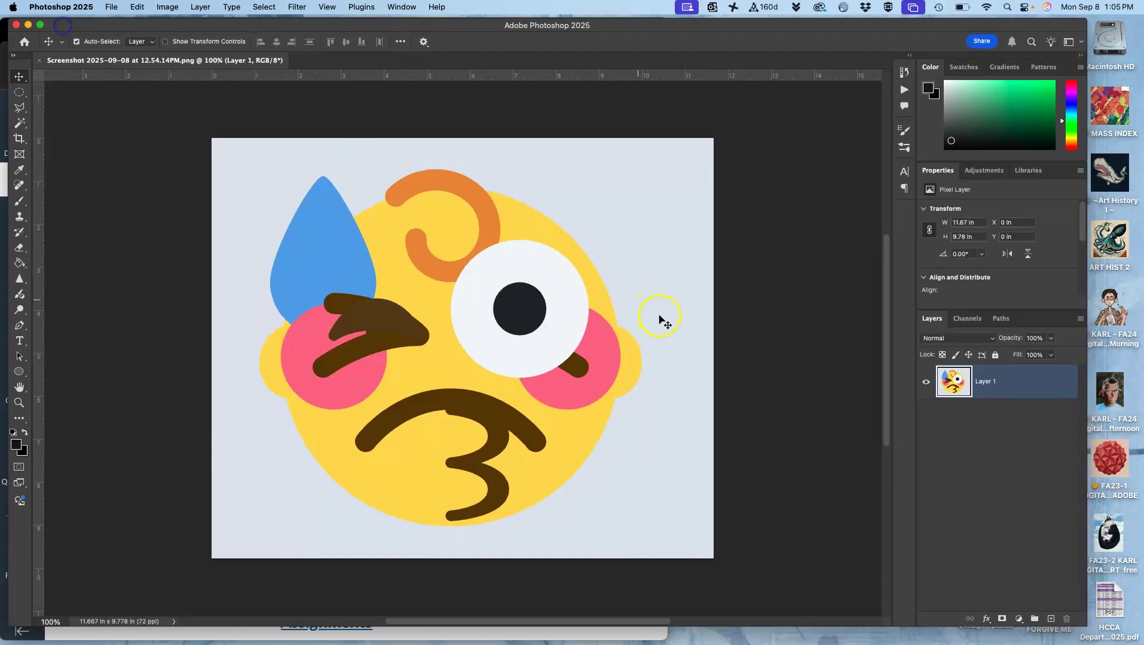
{"action": "left_click_drag", "start_coordinate": [1085, 626], "coordinate": [1135, 640]}
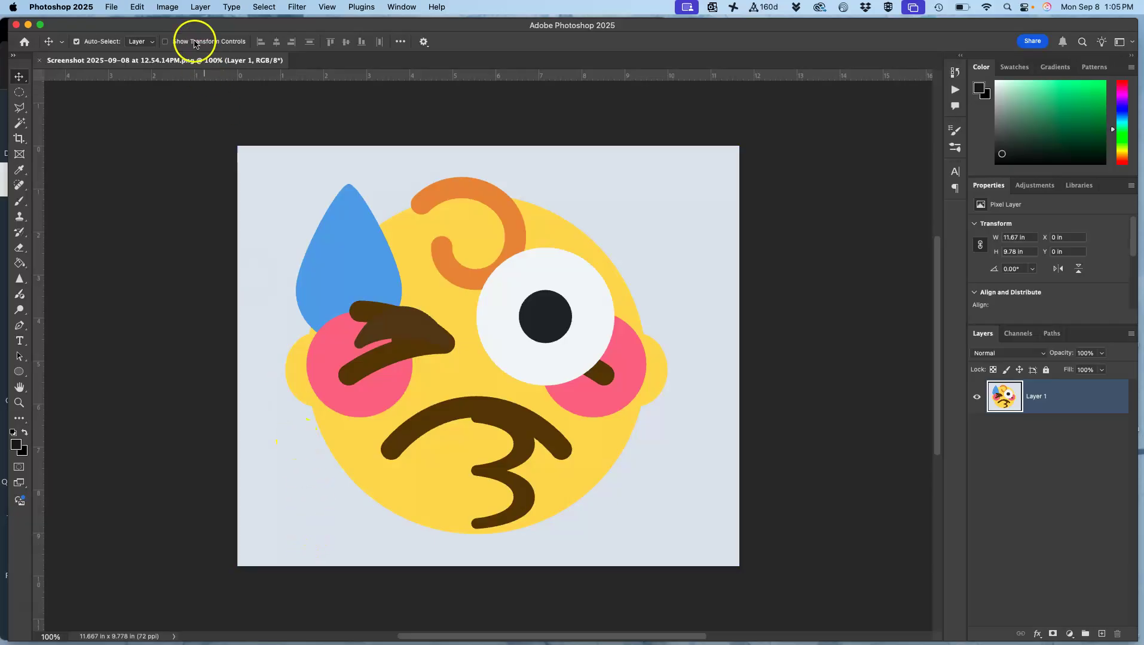
- Open the Image Size settings for the emoji screenshot, try a width of 2 inches, and set the width to 10 inches
{"action": "left_click", "coordinate": [168, 7]}
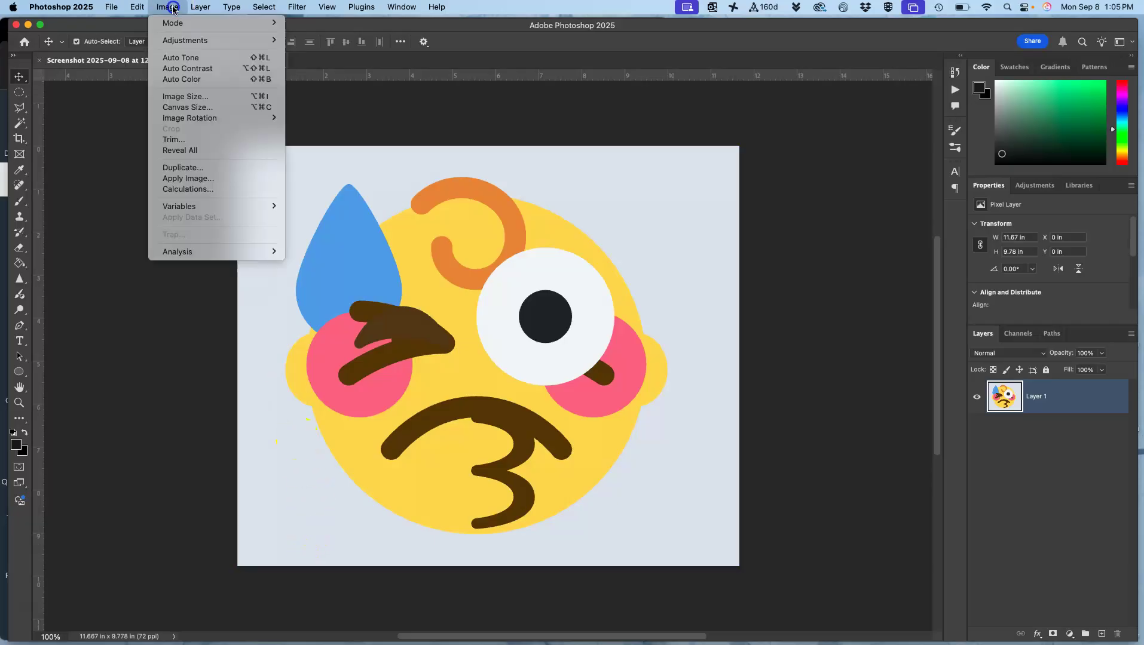
{"action": "left_click", "coordinate": [181, 97]}
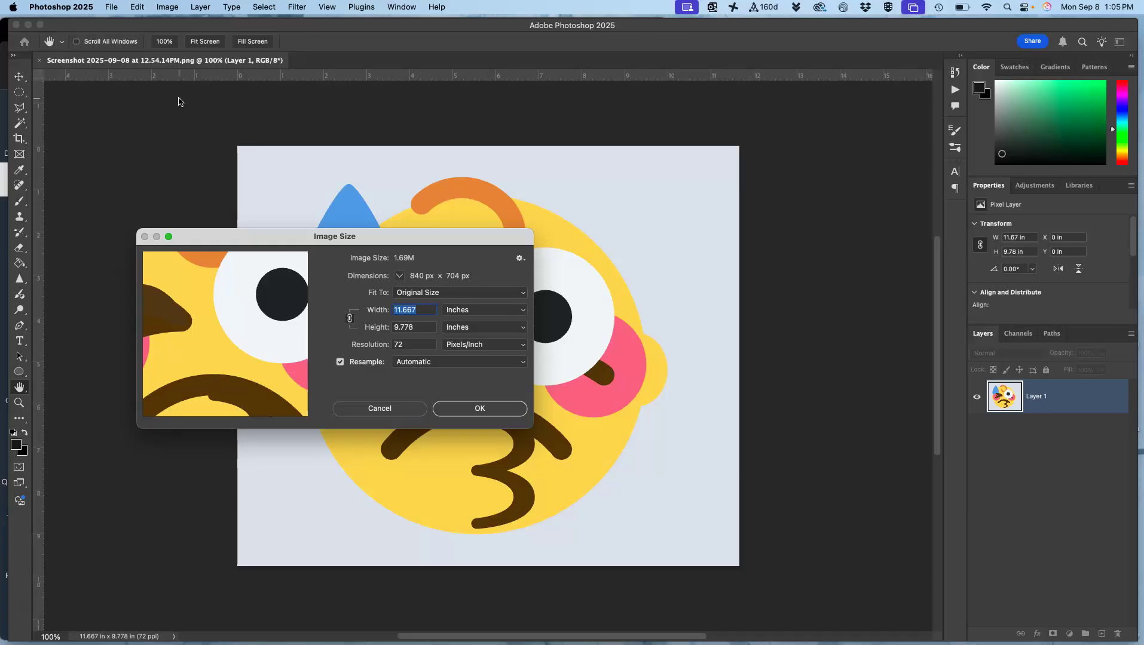
{"action": "left_click_drag", "start_coordinate": [189, 85], "coordinate": [188, 47]}
{"action": "double_click", "coordinate": [420, 309]}
{"action": "type", "text": "2"}
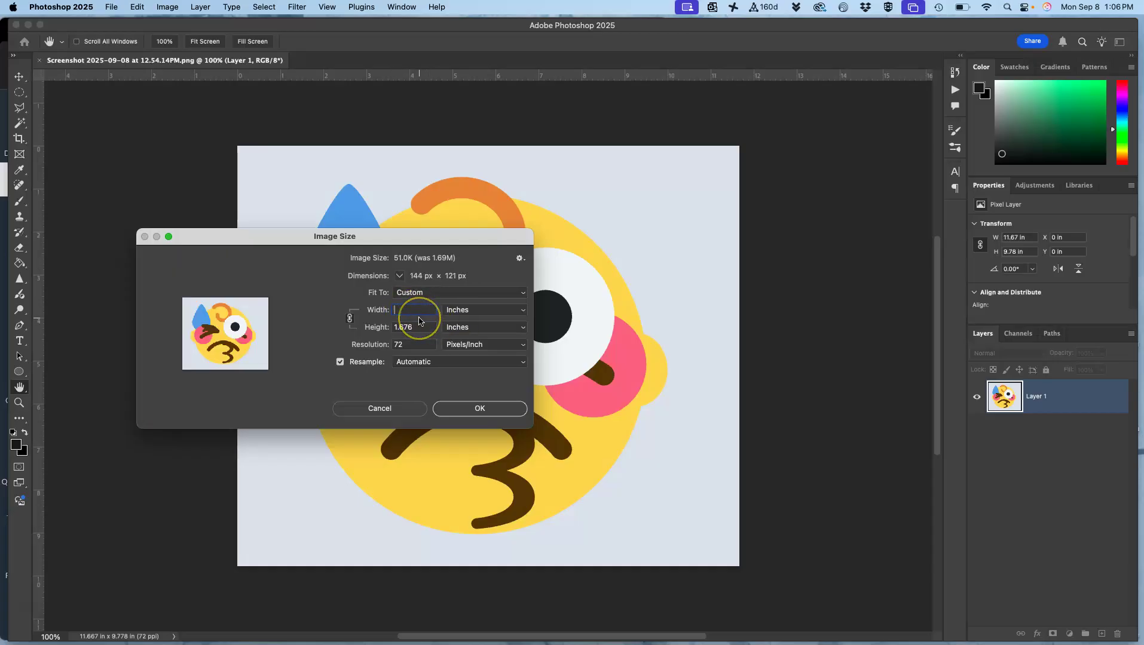
{"action": "type", "text": "10"}
{"action": "left_click", "coordinate": [441, 330]}
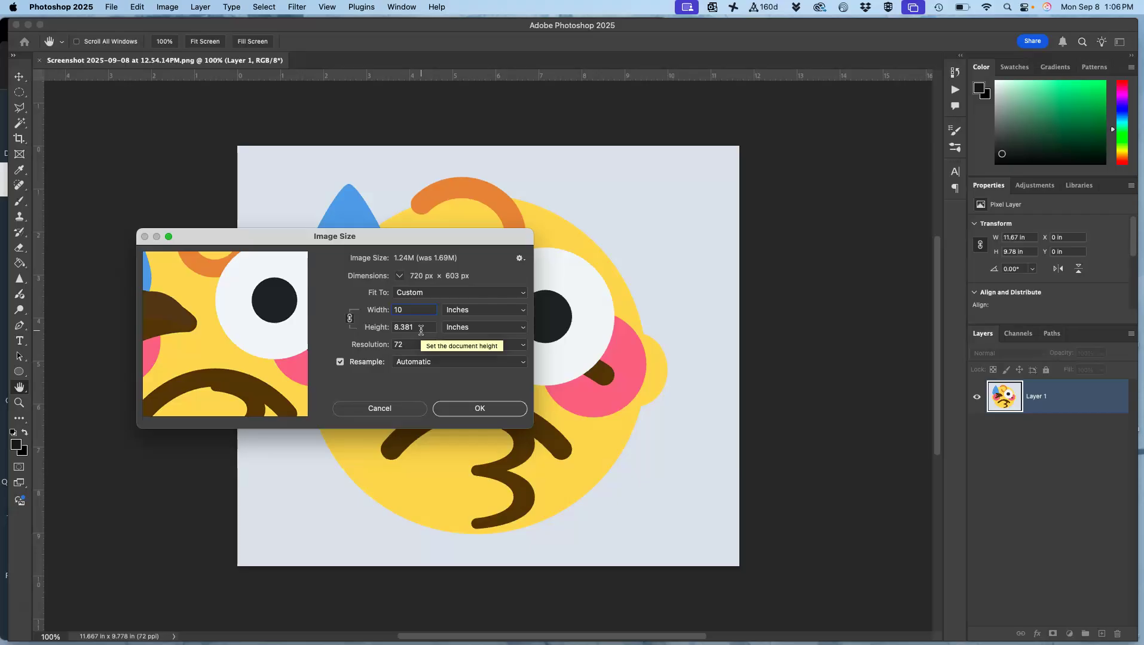
- Turn off resampling and set the image width to 10 inches
{"action": "left_click", "coordinate": [340, 361]}
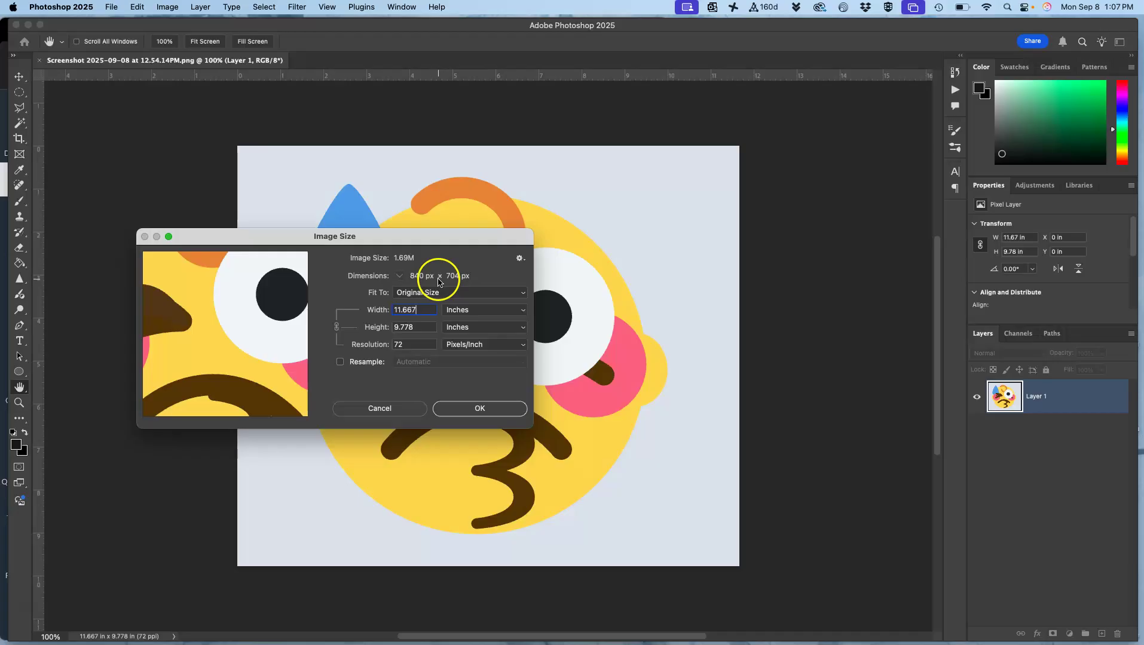
{"action": "double_click", "coordinate": [419, 309]}
{"action": "type", "text": "10"}
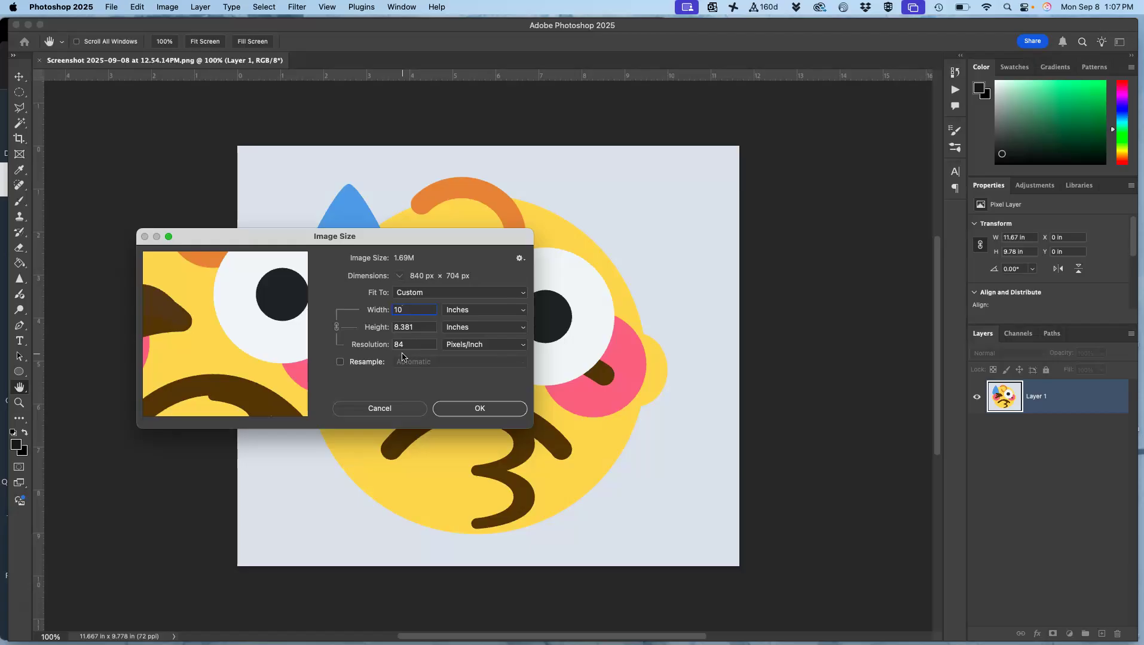
- Turn resampling back on, set the resolution to 350 pixels/inch, and apply the new image size
{"action": "left_click", "coordinate": [341, 363]}
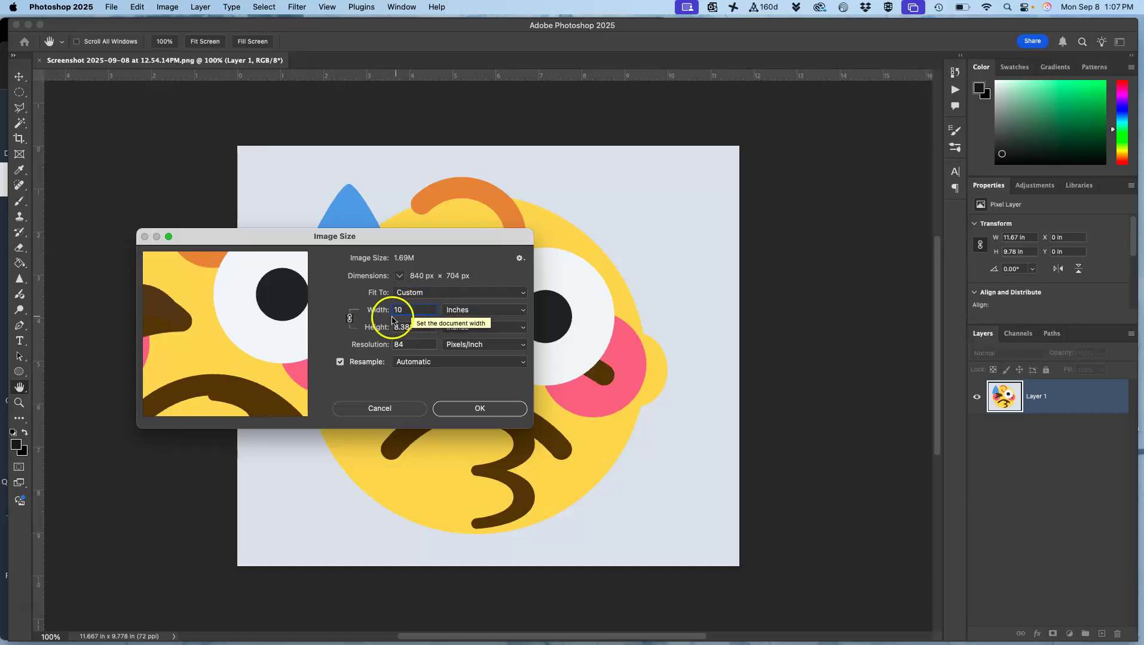
{"action": "double_click", "coordinate": [402, 345]}
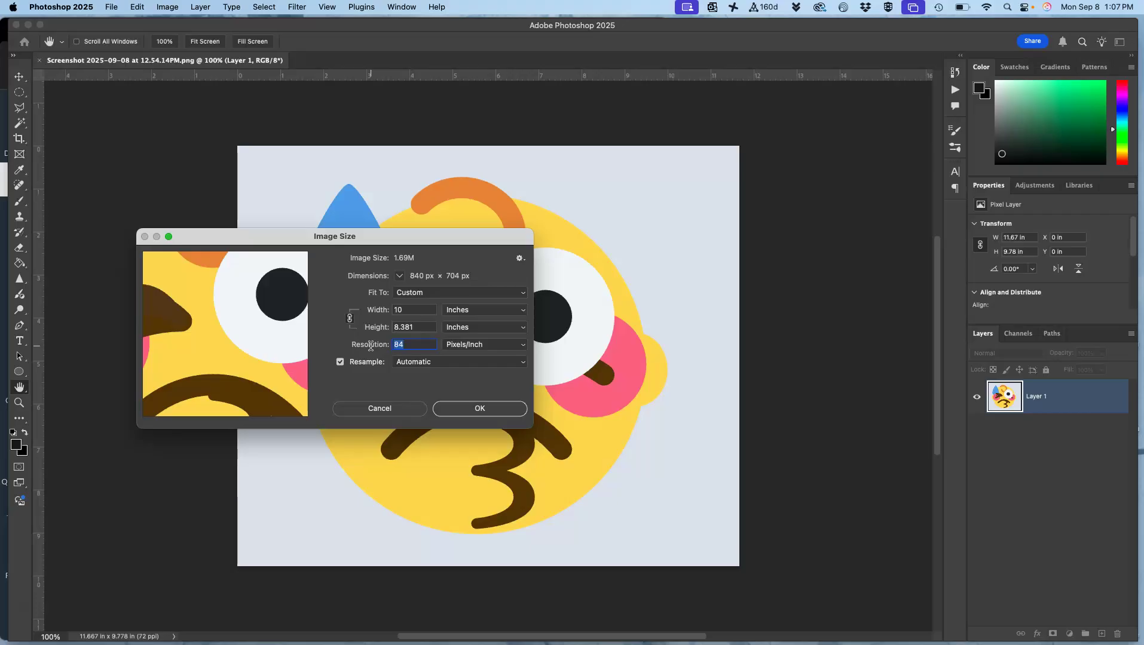
{"action": "type", "text": "350"}
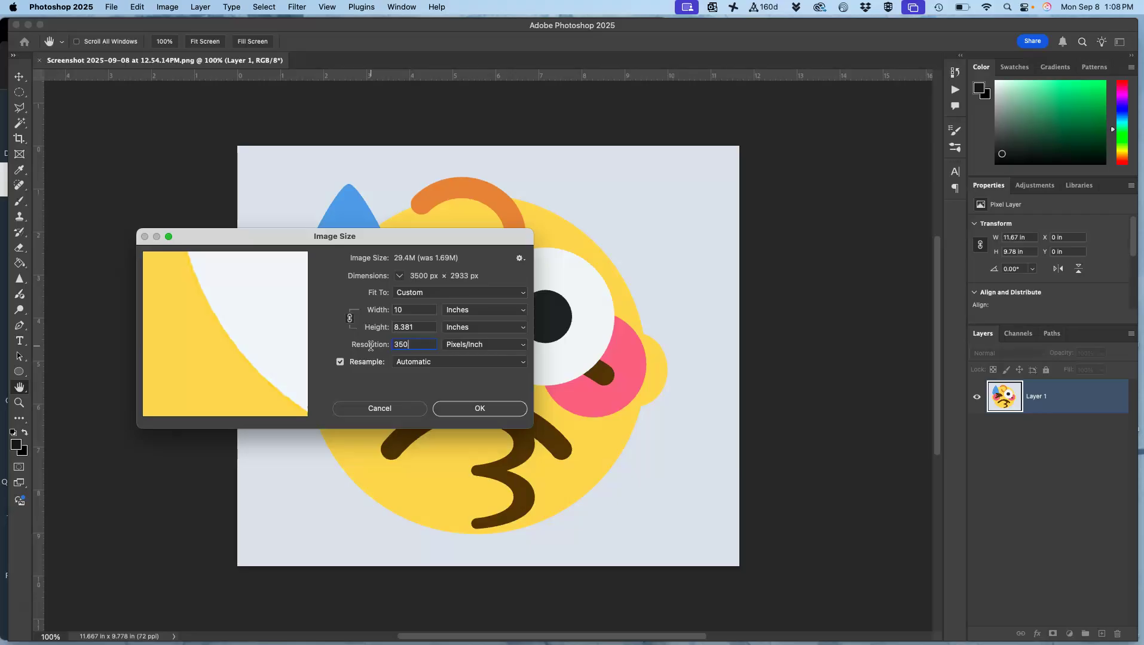
{"action": "left_click", "coordinate": [408, 346]}
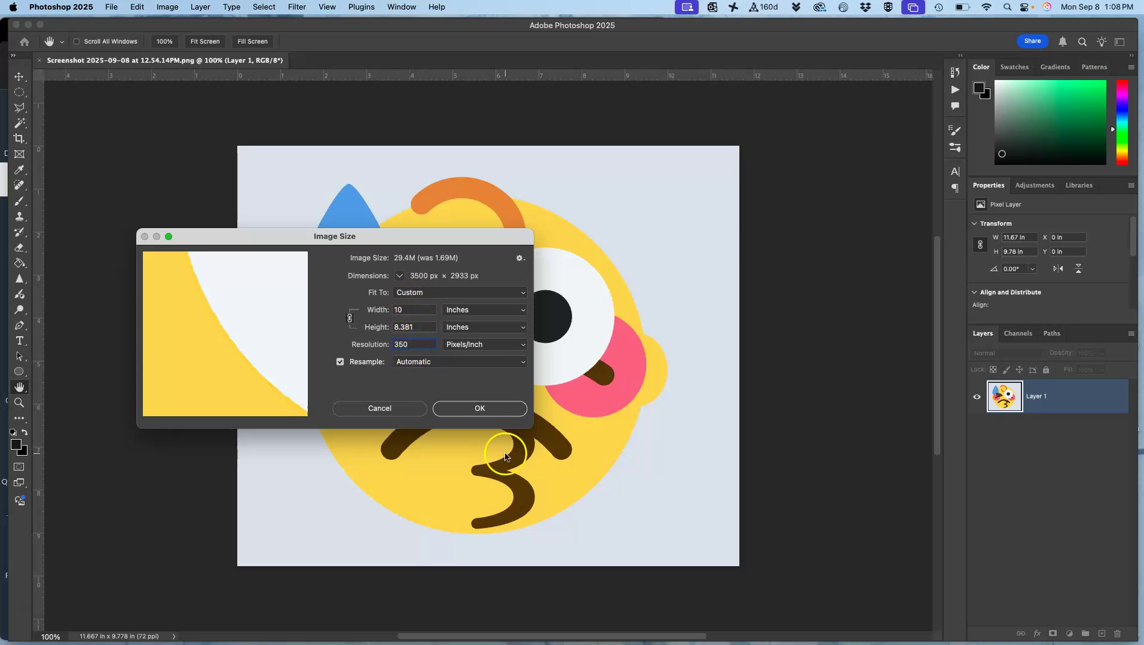
{"action": "left_click", "coordinate": [480, 413]}
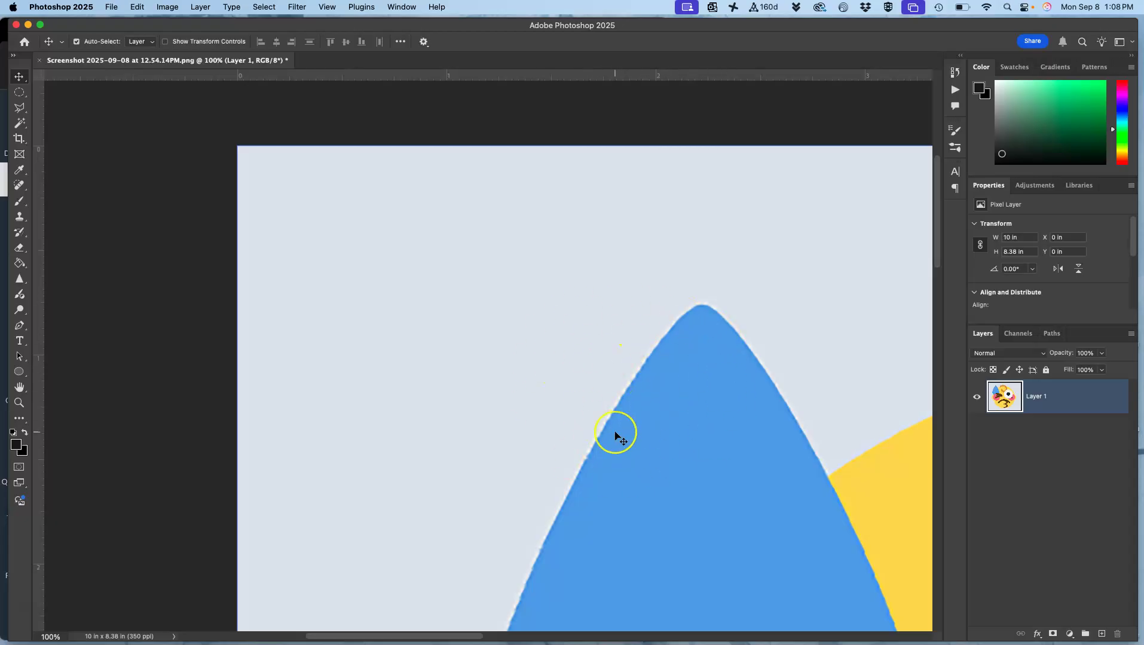
- Examine the pixel edges of the blue teardrop up close at 400%, and return to a view of the whole emoji
{"action": "key", "text": "super+equal"}
{"action": "key", "text": "super+equal"}
{"action": "key", "text": "super+equal"}
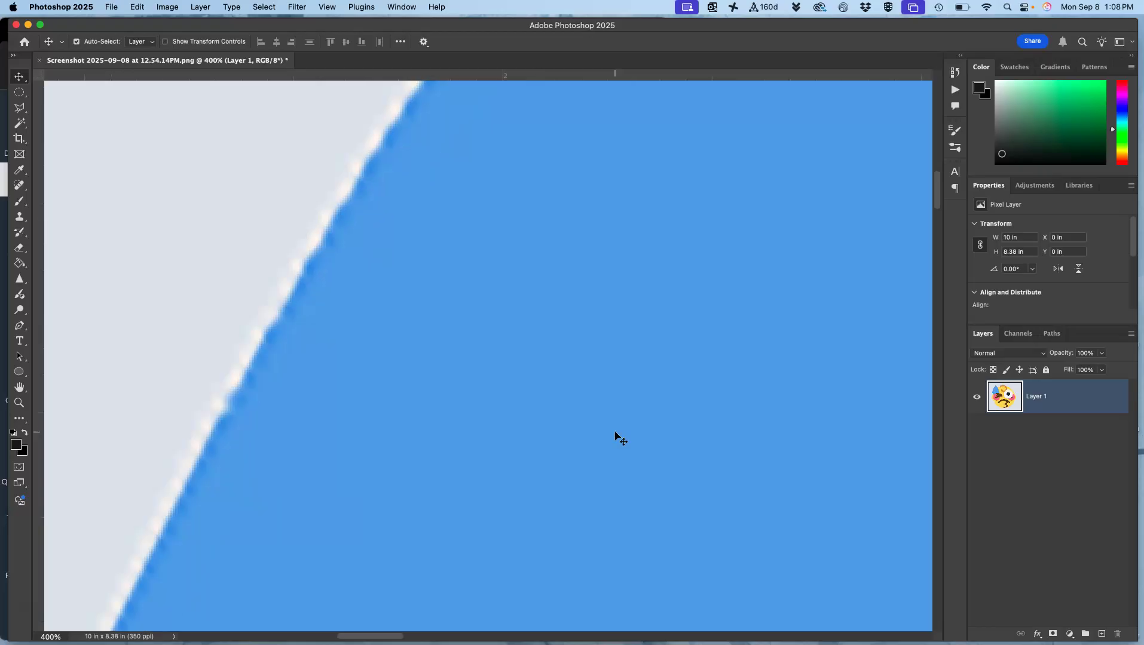
{"action": "scroll", "coordinate": [618, 438], "scroll_direction": "right", "scroll_amount": 3}
{"action": "scroll", "coordinate": [617, 438], "scroll_direction": "left", "scroll_amount": 4}
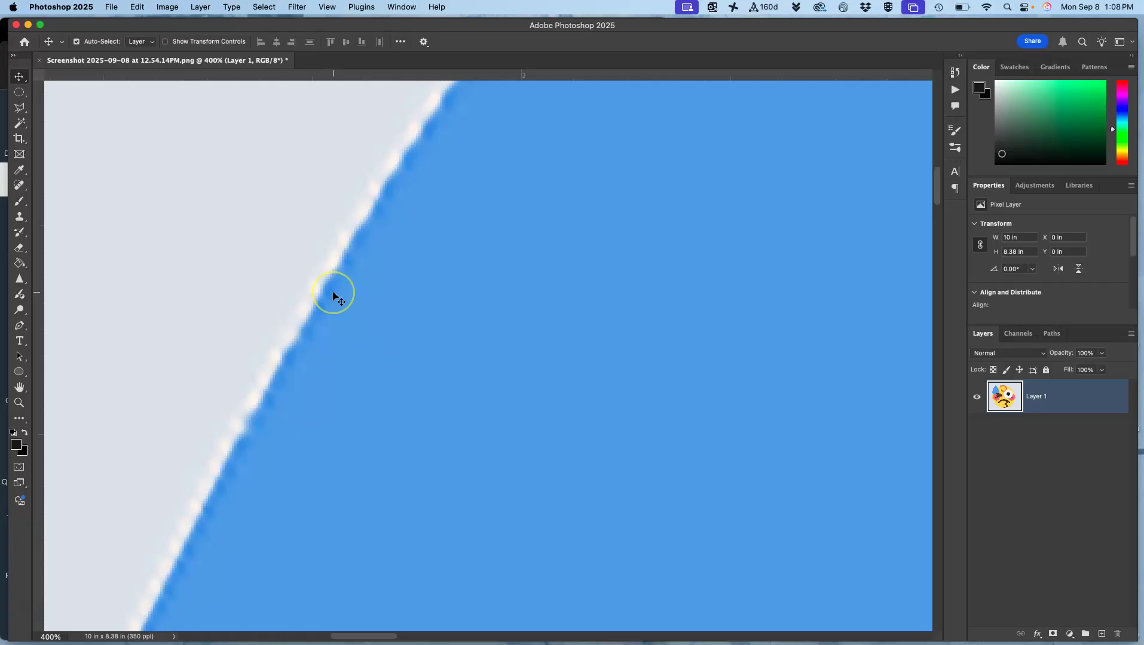
{"action": "key", "text": "super+minus"}
{"action": "key", "text": "super+minus"}
{"action": "key", "text": "super+minus"}
{"action": "key", "text": "super+minus"}
{"action": "key", "text": "super+minus"}
{"action": "scroll", "coordinate": [336, 298], "scroll_direction": "down", "scroll_amount": 3}
{"action": "scroll", "coordinate": [336, 298], "scroll_direction": "right", "scroll_amount": 3}
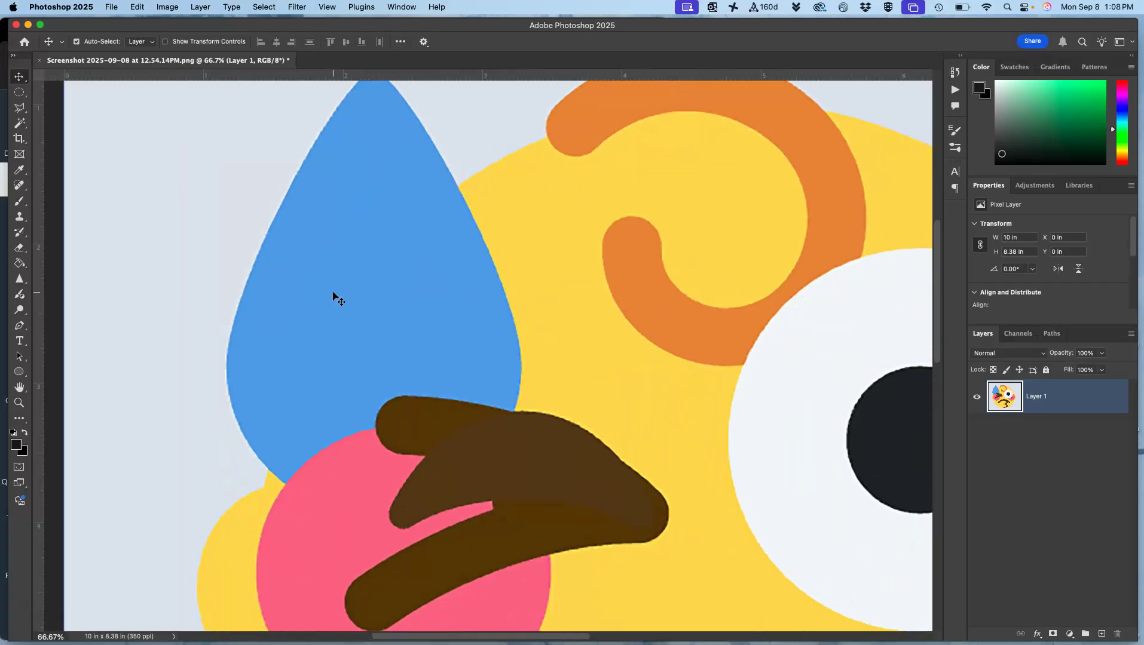
{"action": "key", "text": "super+0"}
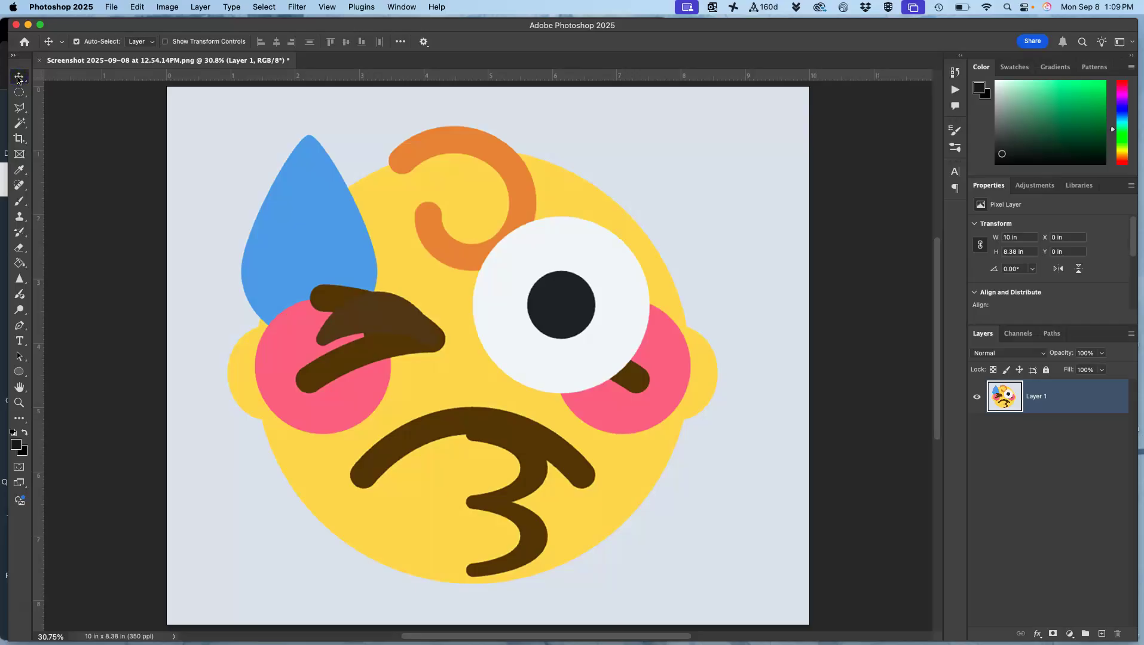
- Draw a white circle about 6.7 inches across over the emoji's yellow face with the Ellipse tool in Shape mode
{"action": "left_click", "coordinate": [24, 374]}
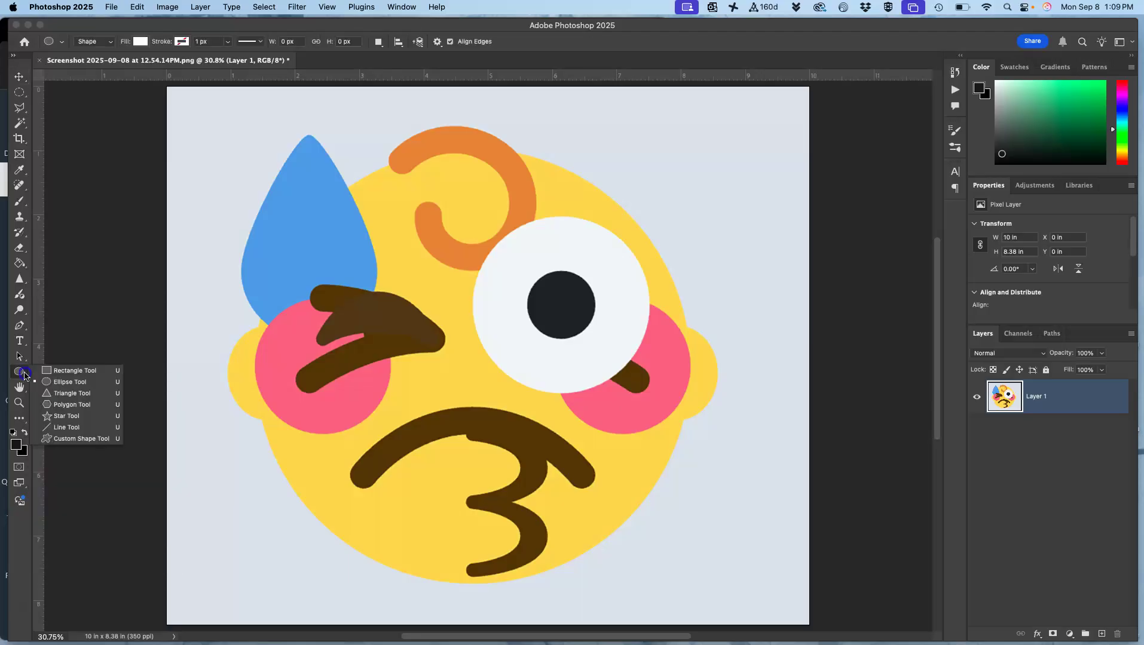
{"action": "left_click", "coordinate": [23, 376]}
{"action": "left_click_drag", "start_coordinate": [19, 376], "coordinate": [61, 113]}
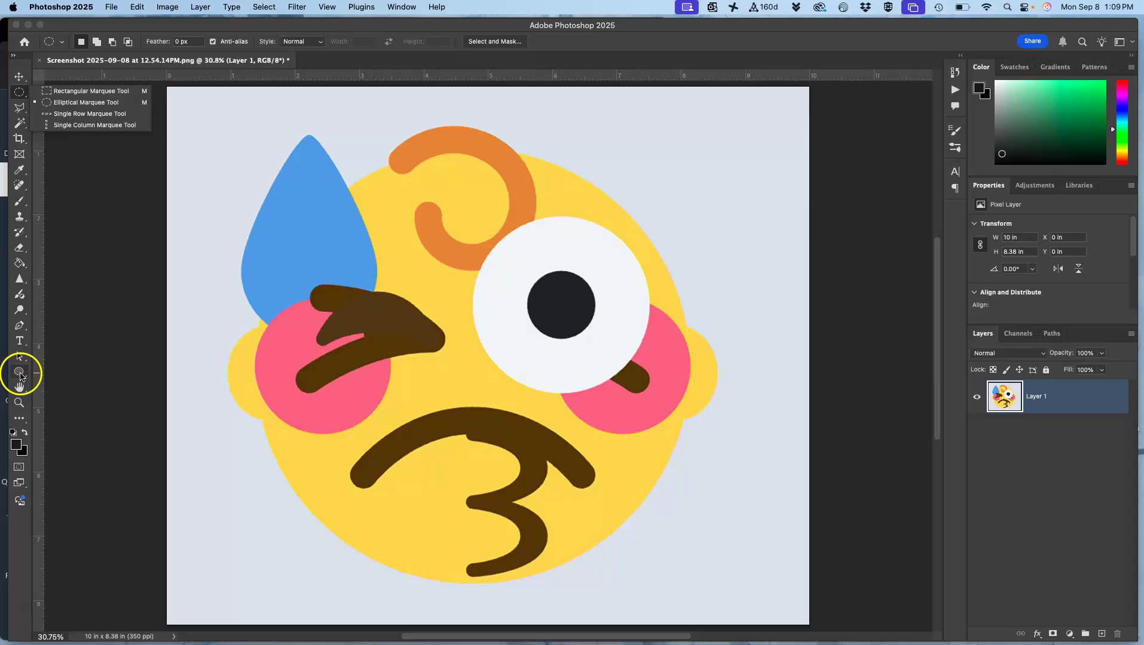
{"action": "left_click", "coordinate": [20, 375]}
{"action": "left_click_drag", "start_coordinate": [37, 375], "coordinate": [67, 430]}
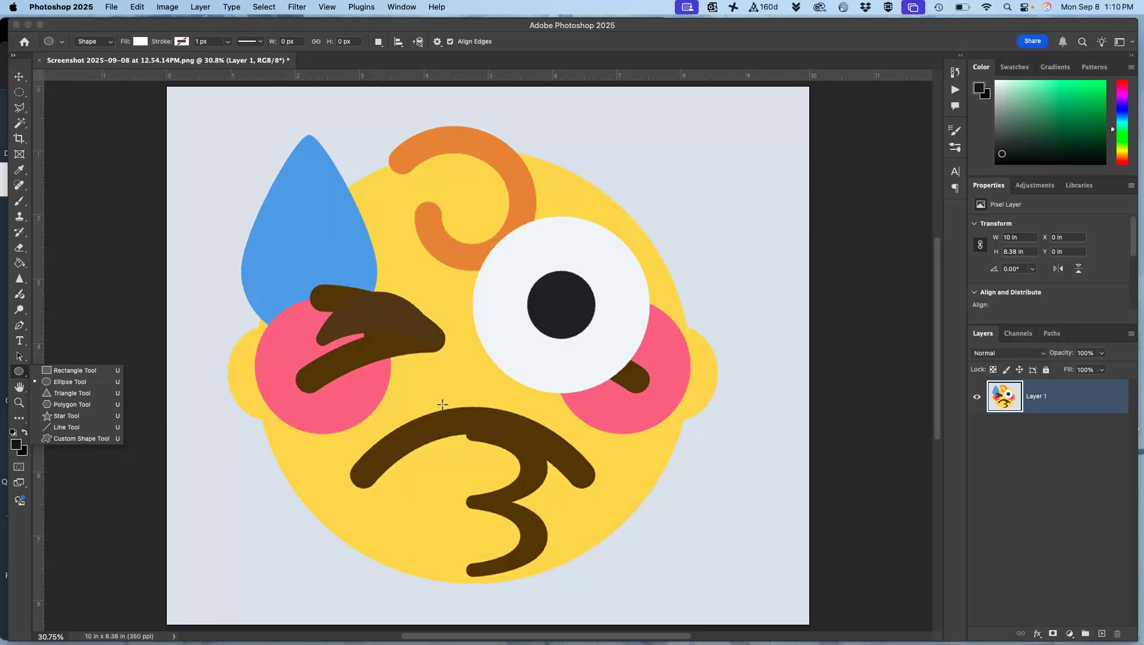
{"action": "left_click", "coordinate": [58, 385]}
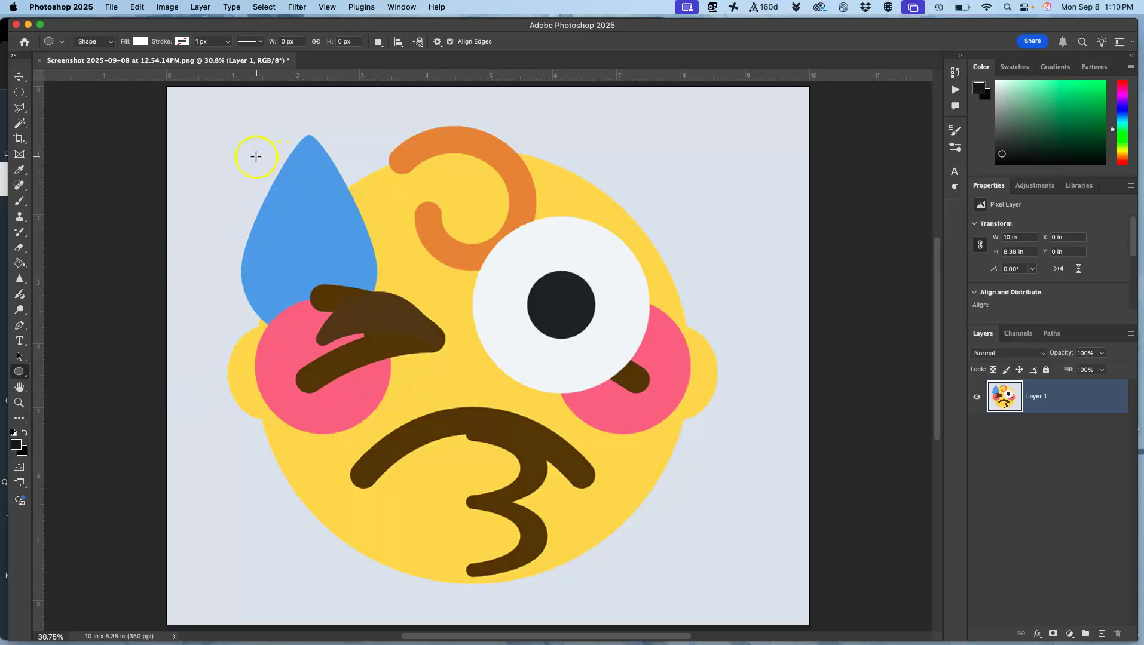
{"action": "left_click_drag", "start_coordinate": [254, 157], "coordinate": [799, 586]}
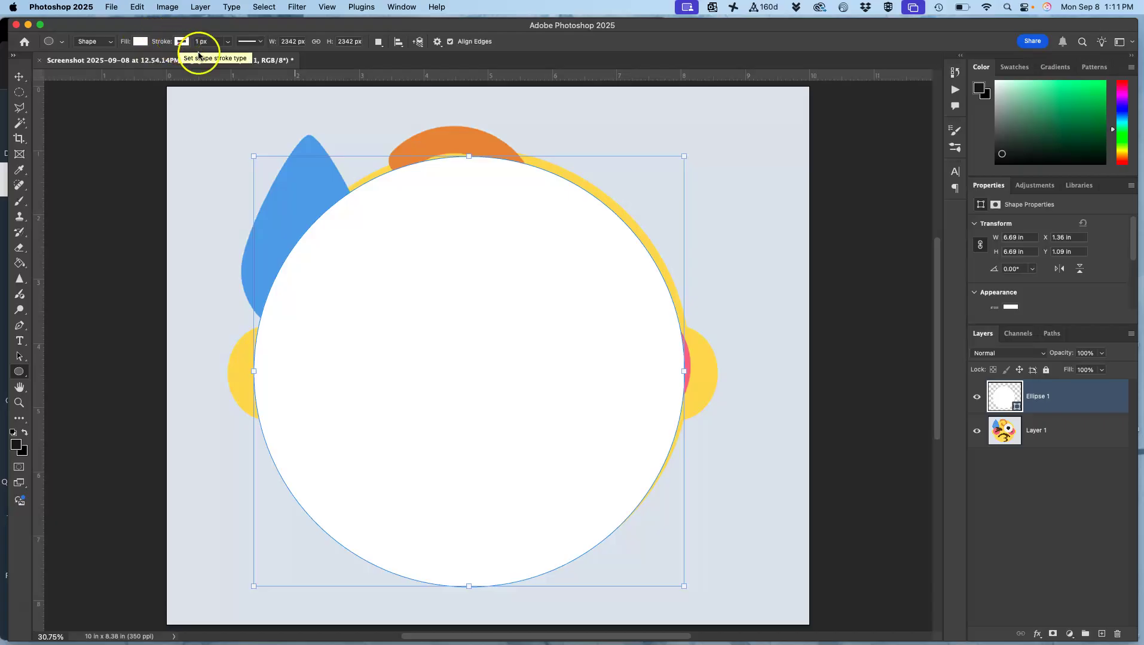
- Change the white circle's fill to the yellow sampled from the emoji's exposed ear
{"action": "left_click", "coordinate": [141, 42]}
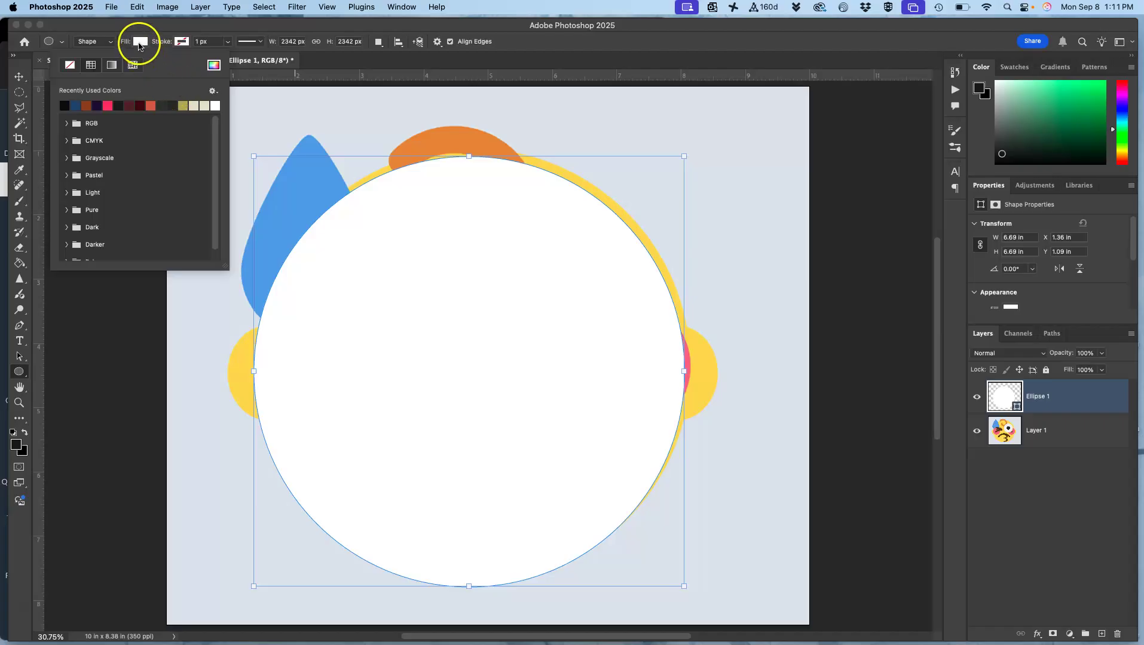
{"action": "left_click", "coordinate": [139, 43]}
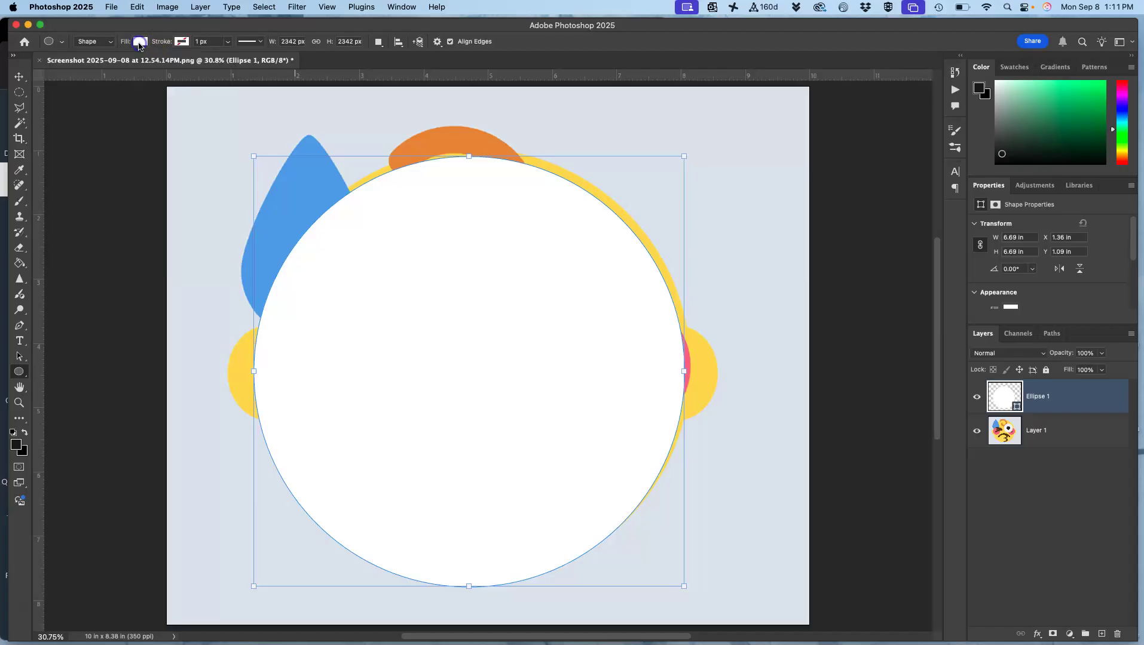
{"action": "double_click", "coordinate": [1005, 396]}
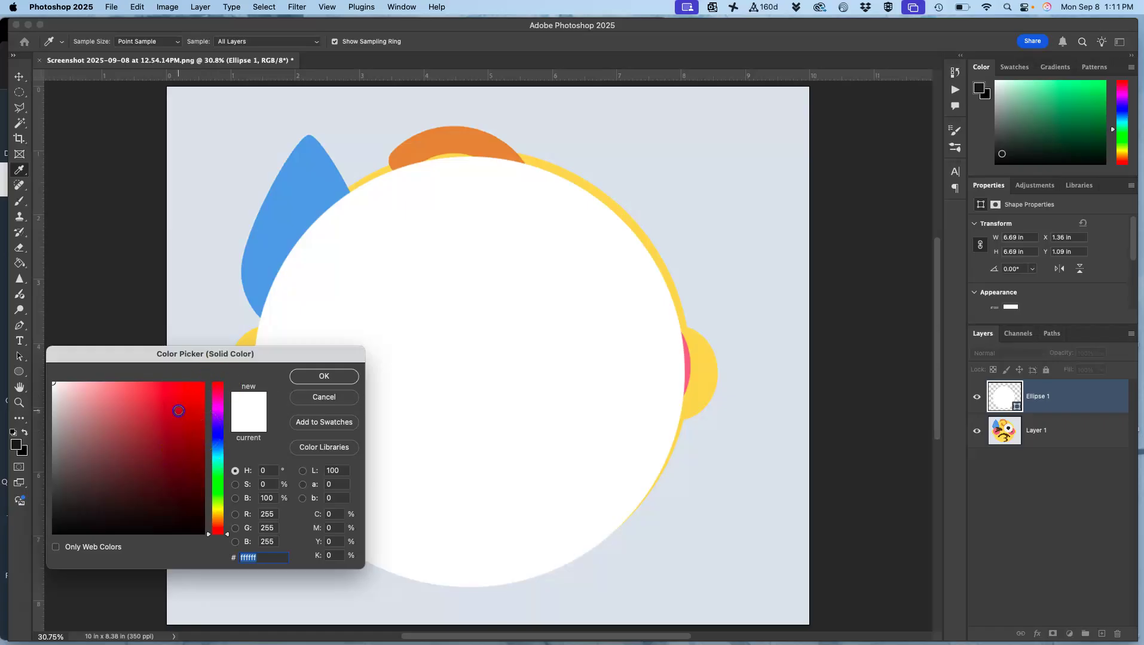
{"action": "left_click", "coordinate": [179, 412]}
{"action": "mouse_move", "coordinate": [219, 461]}
{"action": "left_mouse_down"}
{"action": "mouse_move", "coordinate": [220, 488]}
{"action": "mouse_move", "coordinate": [218, 460]}
{"action": "left_mouse_up"}
{"action": "left_click", "coordinate": [145, 439]}
{"action": "left_click", "coordinate": [95, 407]}
{"action": "left_click", "coordinate": [93, 474]}
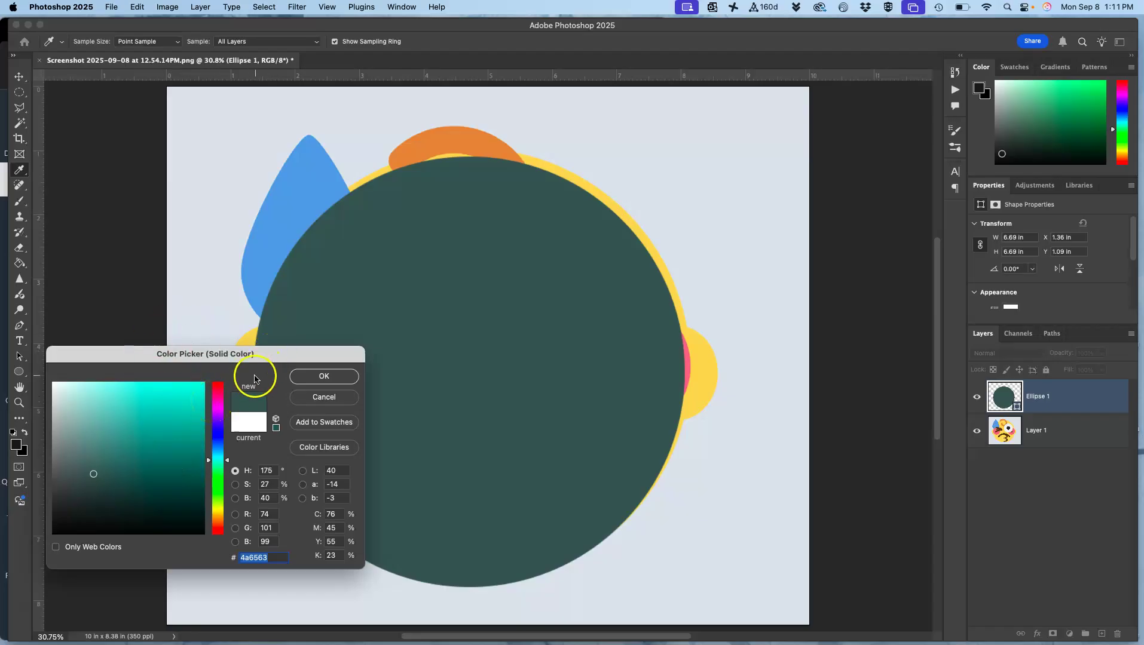
{"action": "left_click", "coordinate": [703, 335]}
{"action": "mouse_move", "coordinate": [702, 336]}
{"action": "left_mouse_down"}
{"action": "mouse_move", "coordinate": [607, 199]}
{"action": "mouse_move", "coordinate": [460, 247]}
{"action": "mouse_move", "coordinate": [553, 164]}
{"action": "mouse_move", "coordinate": [704, 337]}
{"action": "left_mouse_up"}
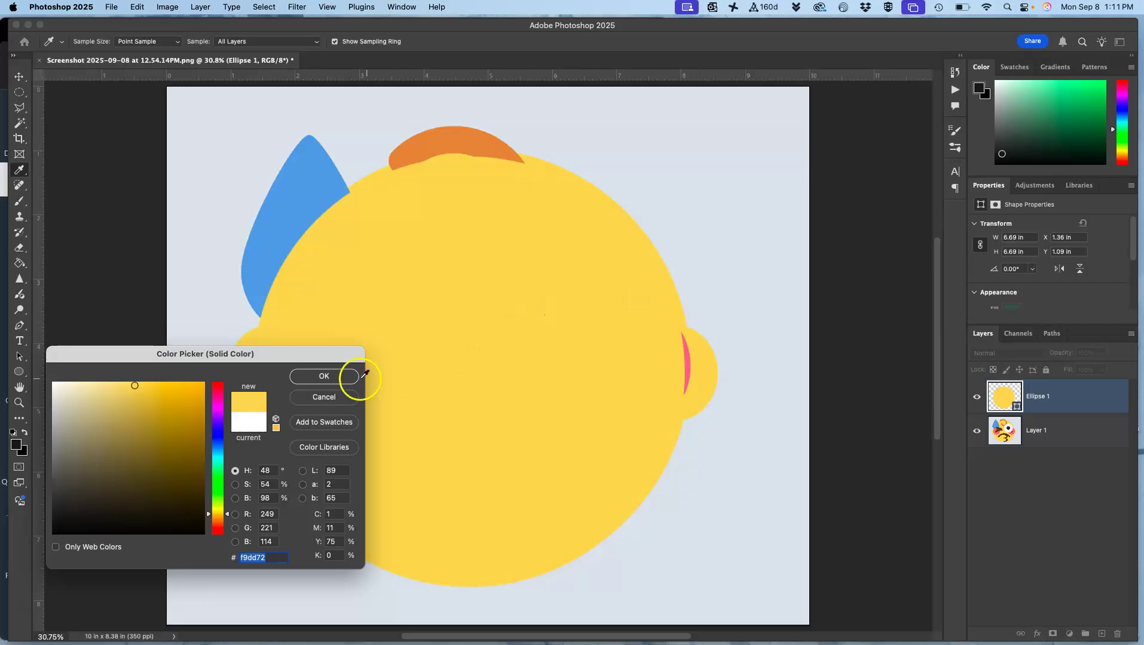
{"action": "left_click", "coordinate": [327, 377]}
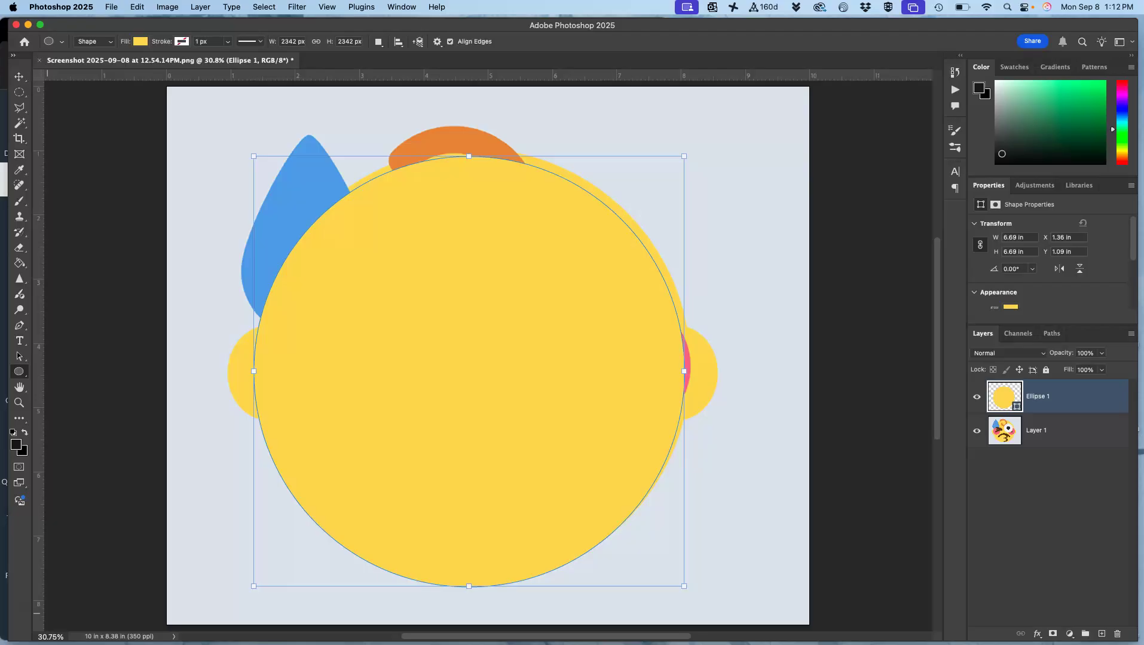
- Try a dark olive fill (998432) on the circle, and return it to the yellow sampled from the emoji's ear
{"action": "double_click", "coordinate": [1004, 396]}
{"action": "left_click", "coordinate": [154, 443]}
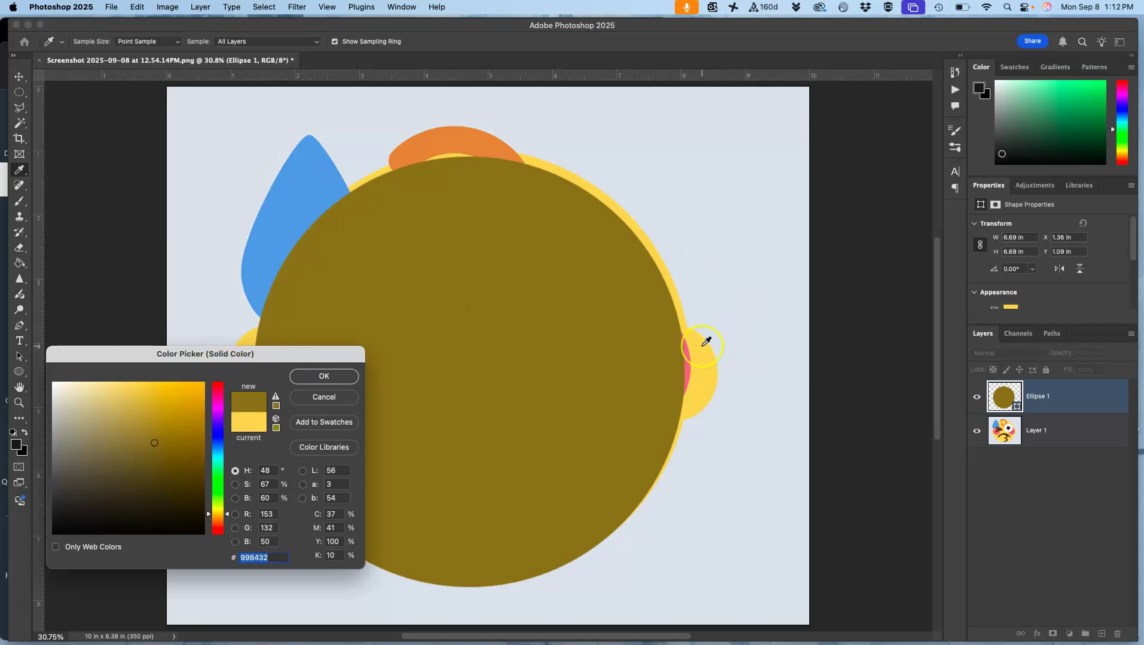
{"action": "left_click", "coordinate": [706, 341]}
{"action": "left_click", "coordinate": [660, 298]}
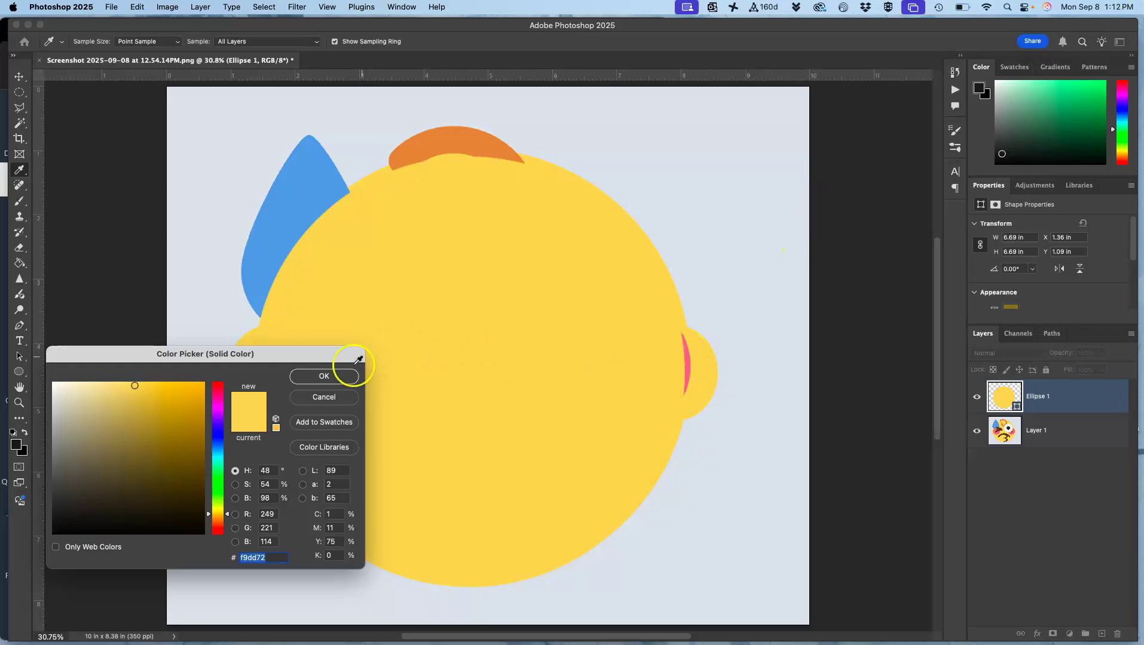
{"action": "left_click", "coordinate": [322, 377]}
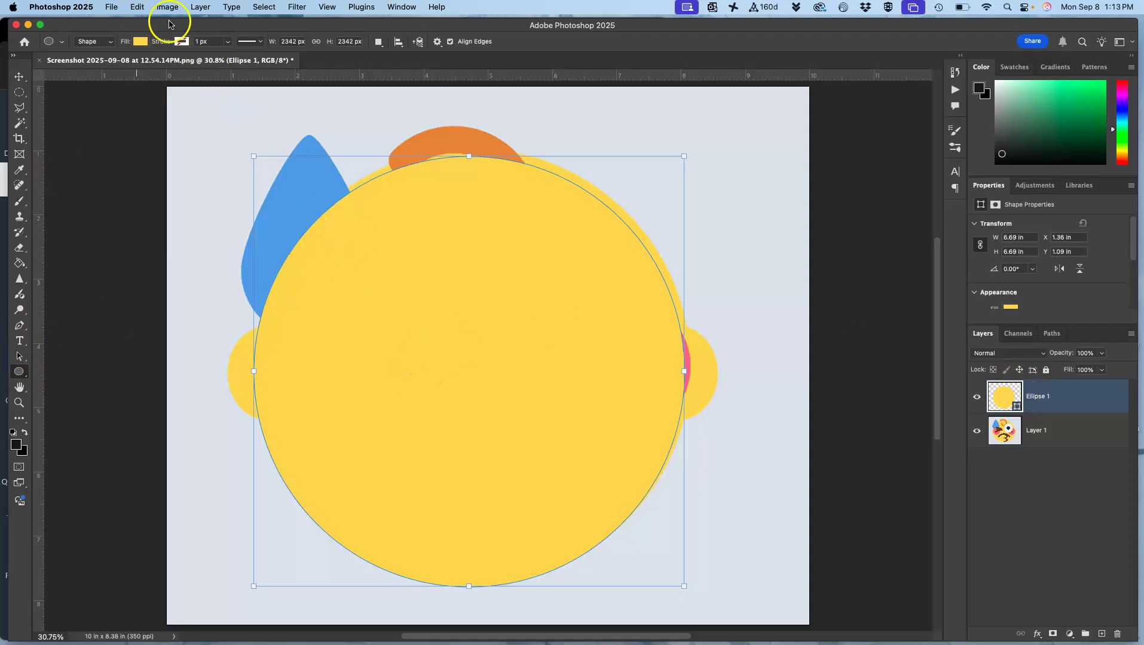
- Give the yellow circle a black stroke about 59.48 px wide
{"action": "left_click", "coordinate": [19, 374]}
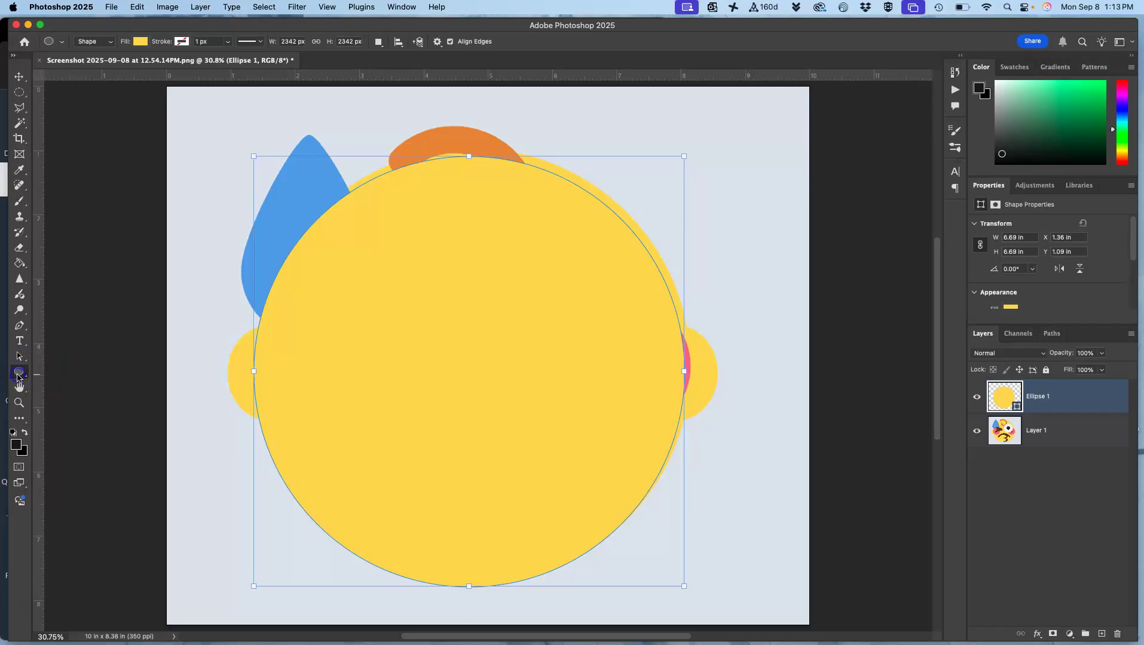
{"action": "left_click", "coordinate": [181, 43]}
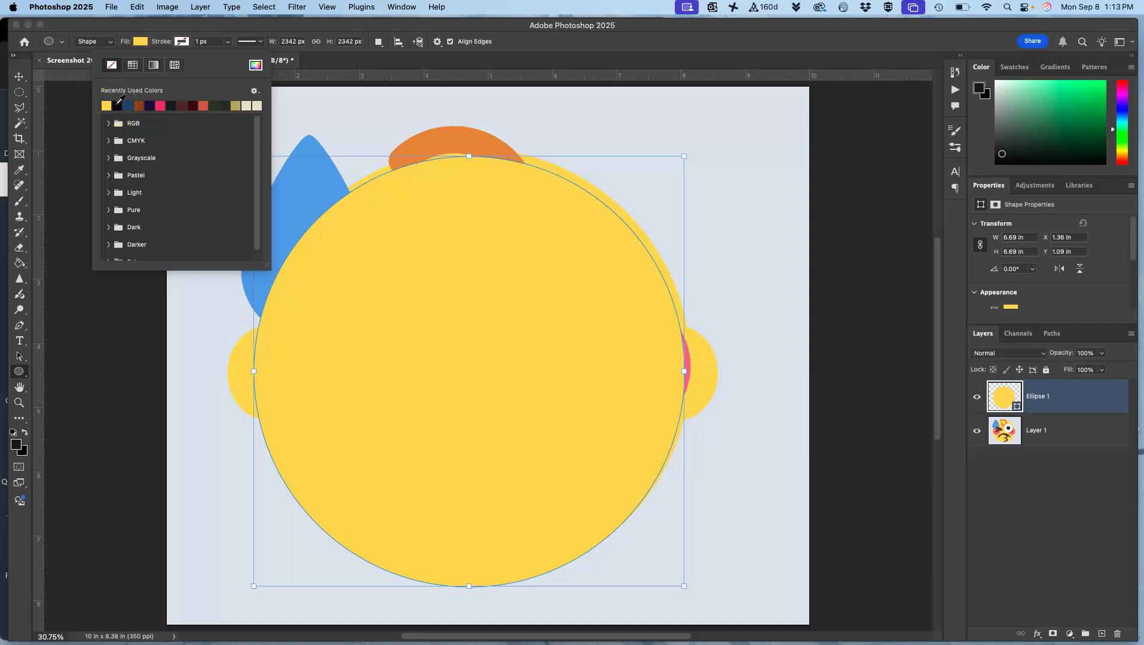
{"action": "left_click", "coordinate": [118, 105]}
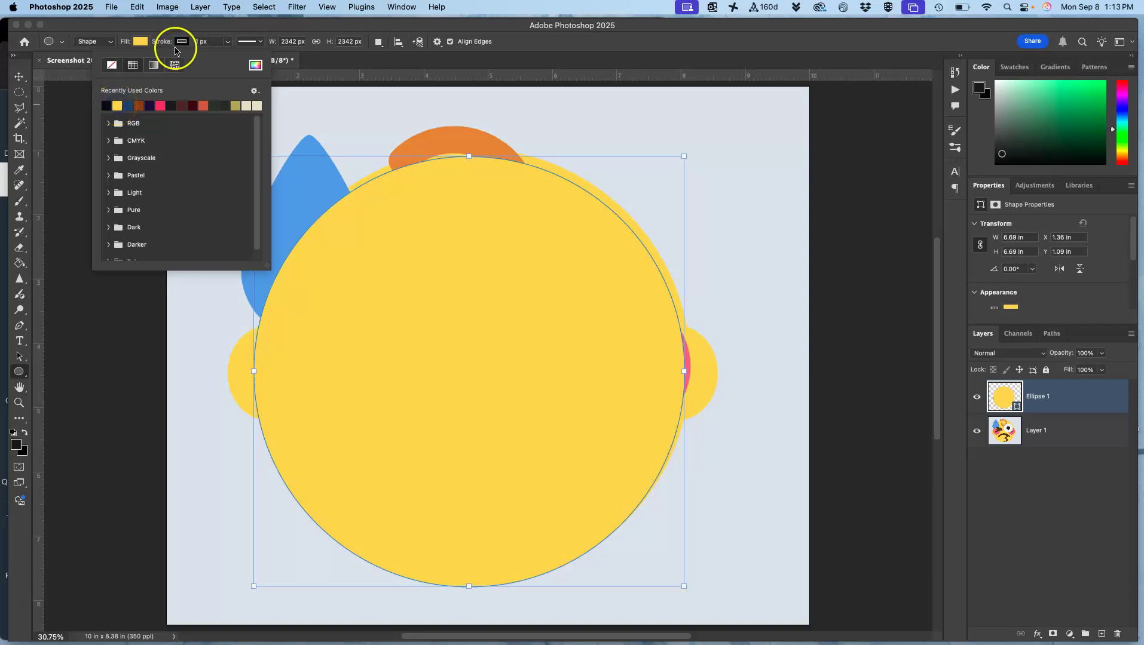
{"action": "left_click", "coordinate": [227, 42]}
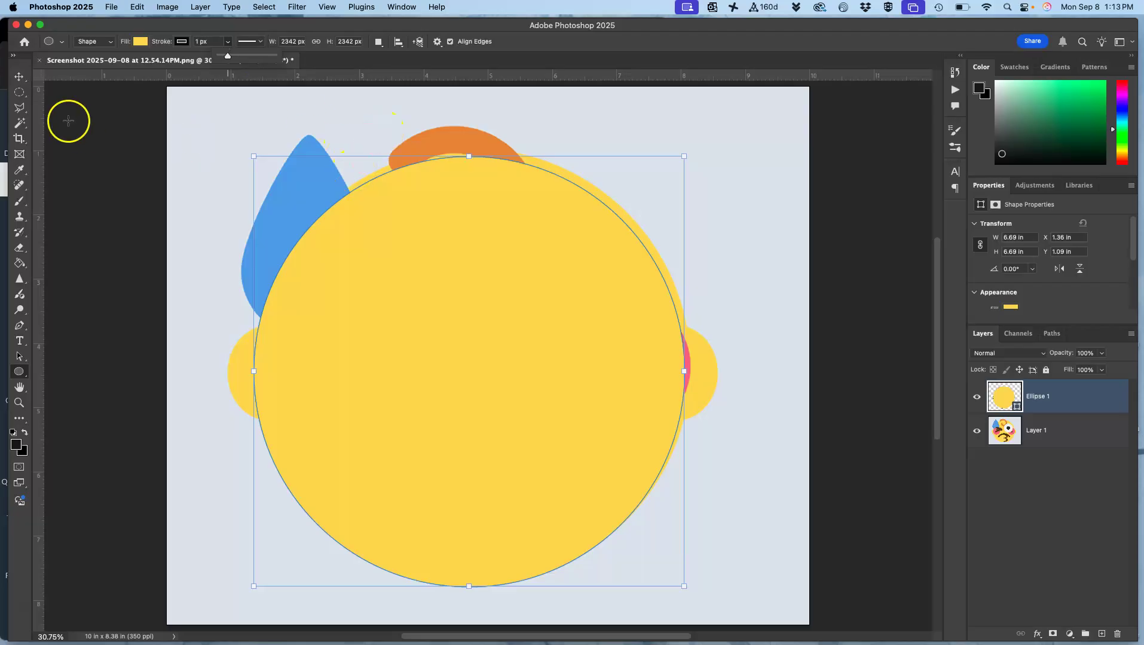
{"action": "left_click", "coordinate": [1046, 426]}
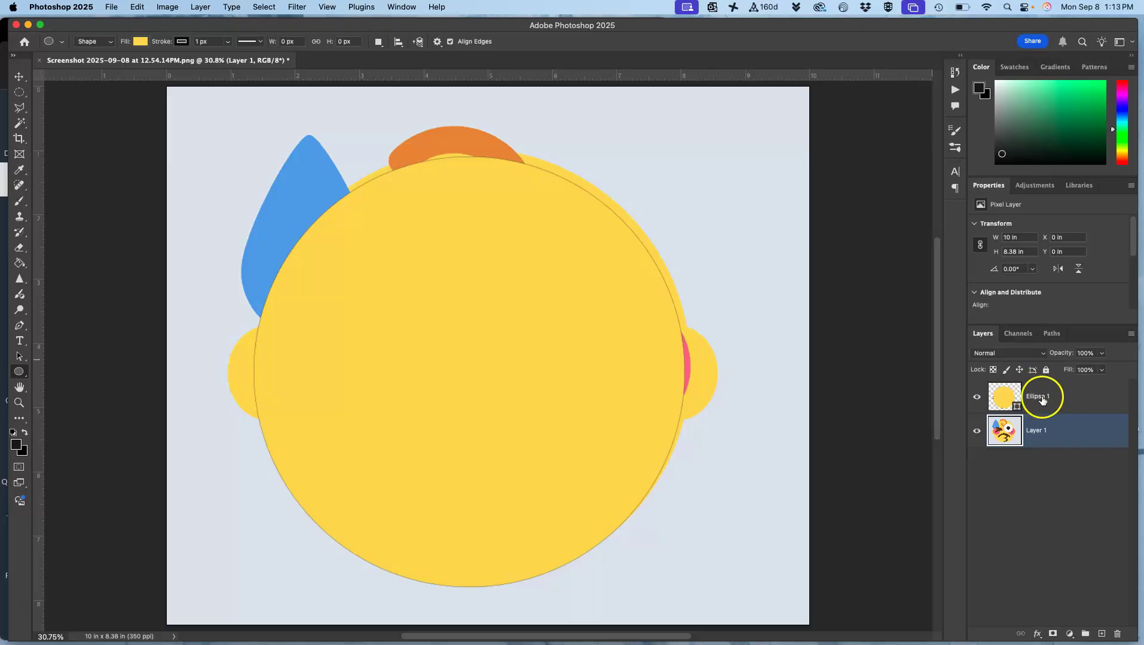
{"action": "left_click", "coordinate": [1068, 402]}
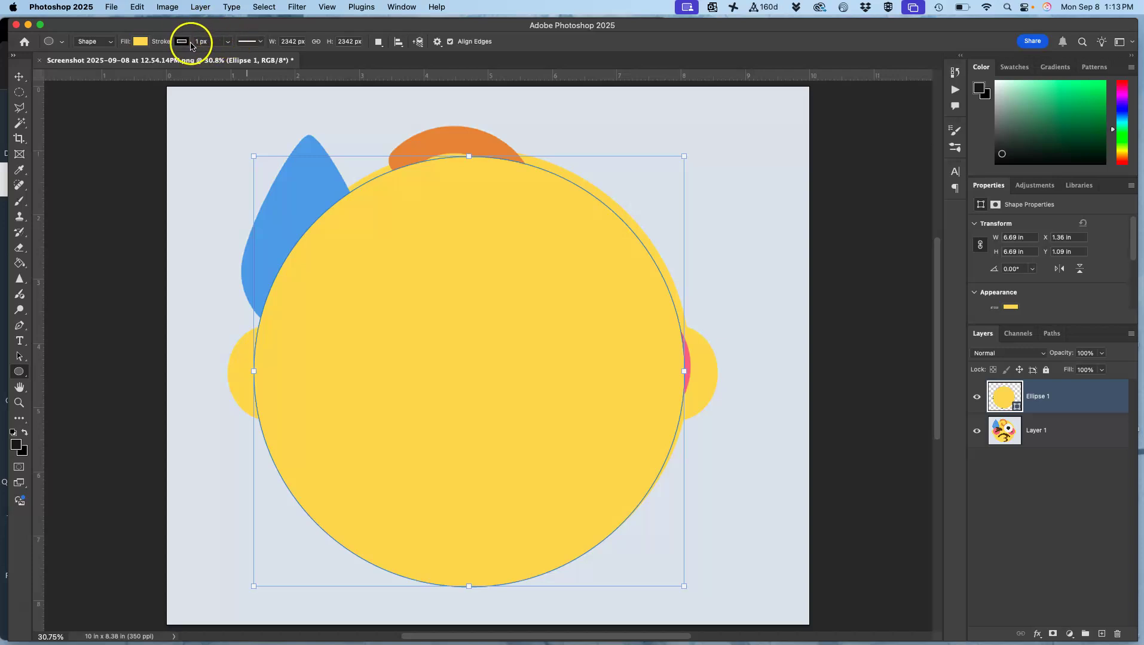
{"action": "left_click", "coordinate": [228, 43]}
{"action": "mouse_move", "coordinate": [228, 55]}
{"action": "left_mouse_down"}
{"action": "mouse_move", "coordinate": [255, 64]}
{"action": "mouse_move", "coordinate": [239, 64]}
{"action": "left_mouse_up"}
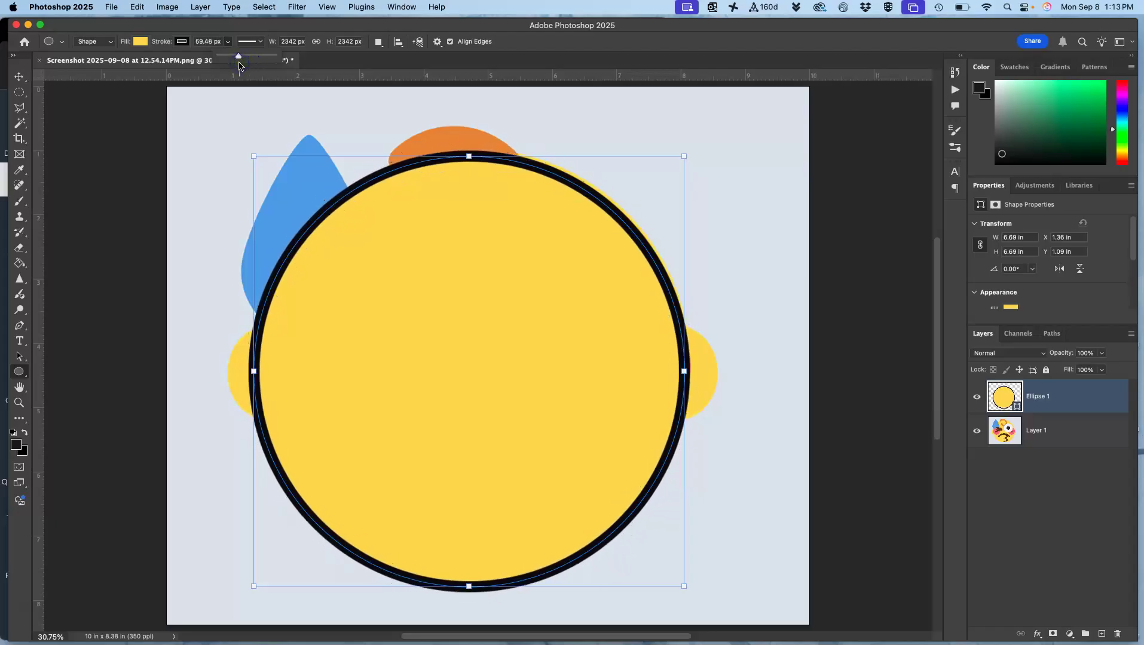
- Remove the black stroke from the yellow circle by setting its stroke to no color
{"action": "left_click", "coordinate": [186, 44]}
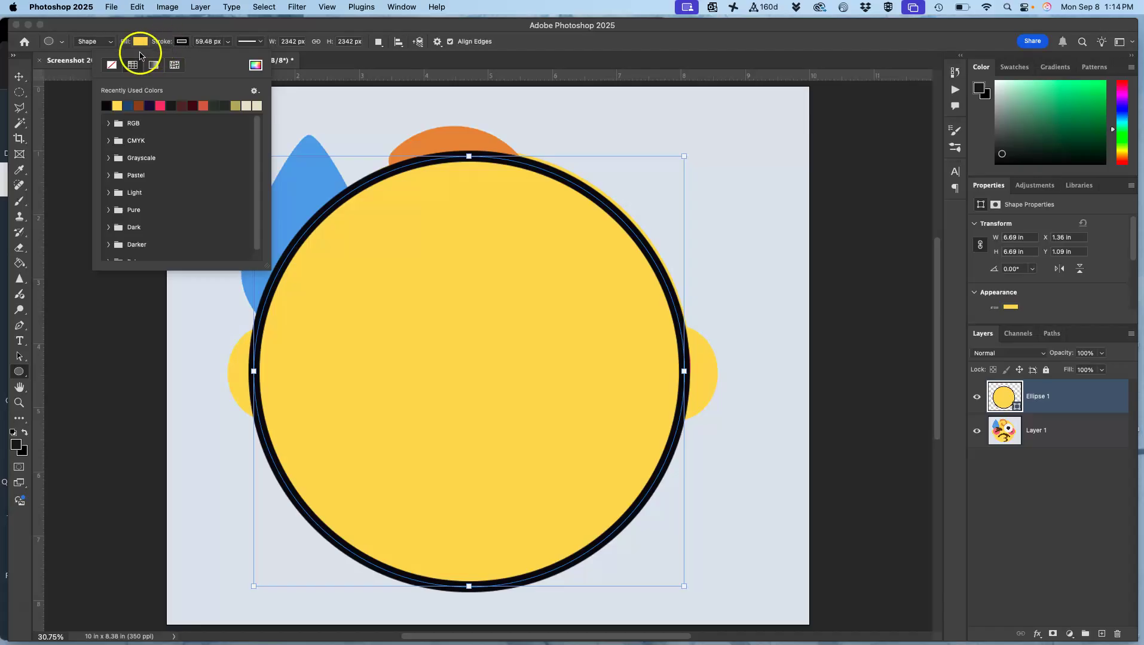
{"action": "left_click", "coordinate": [186, 41]}
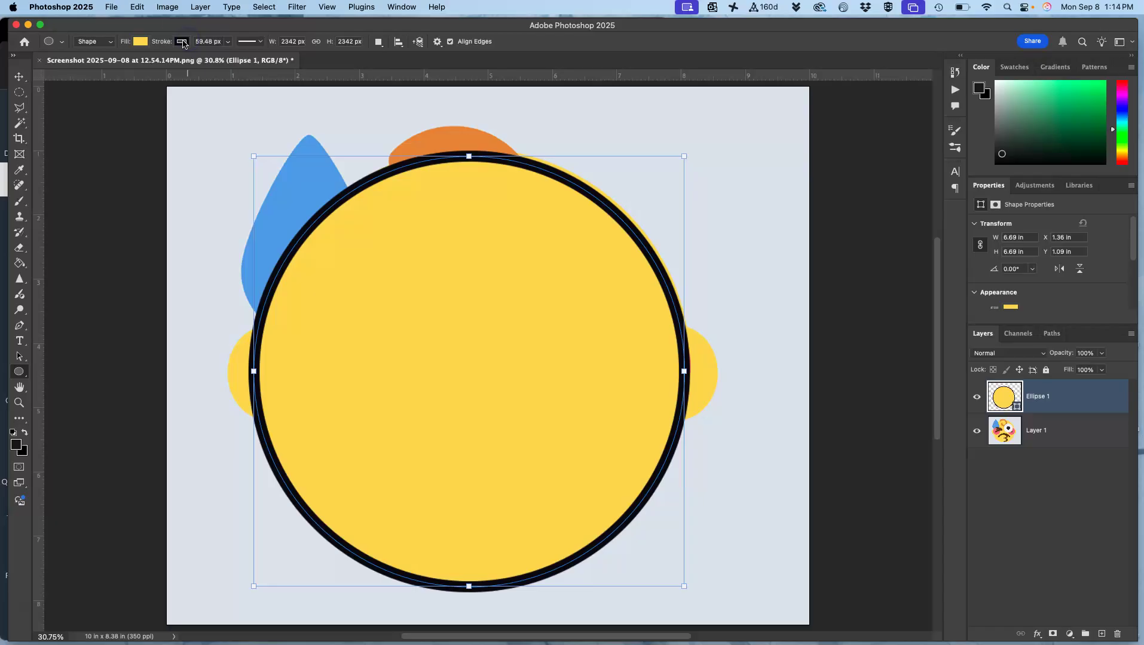
{"action": "left_click", "coordinate": [183, 43]}
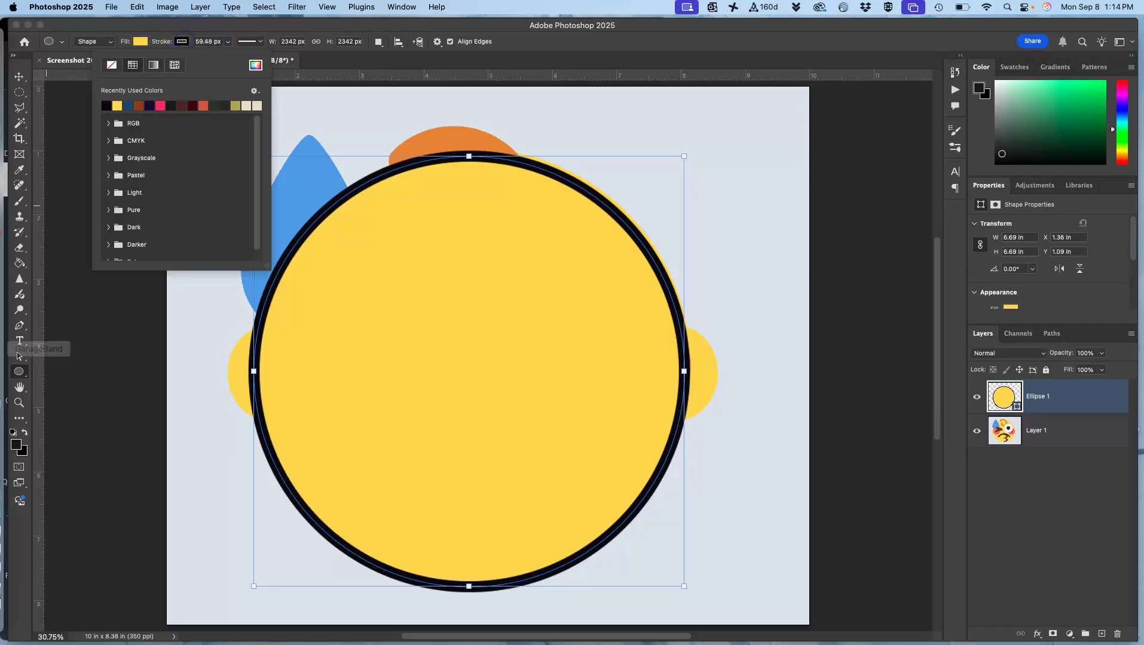
{"action": "left_click", "coordinate": [117, 67]}
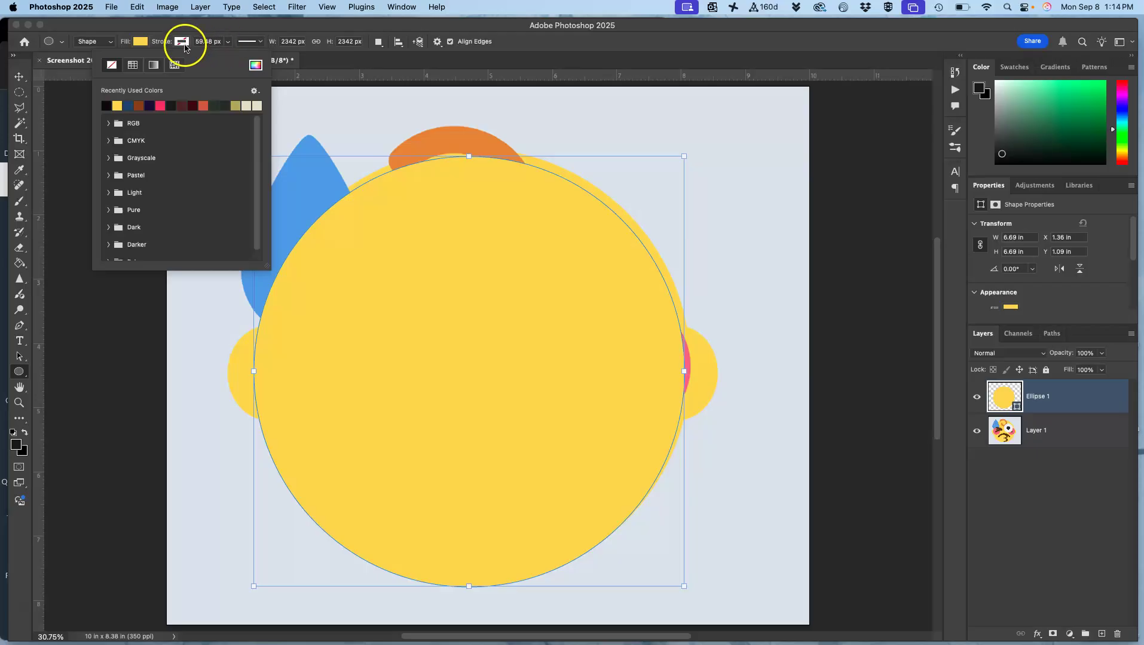
{"action": "left_click", "coordinate": [162, 33]}
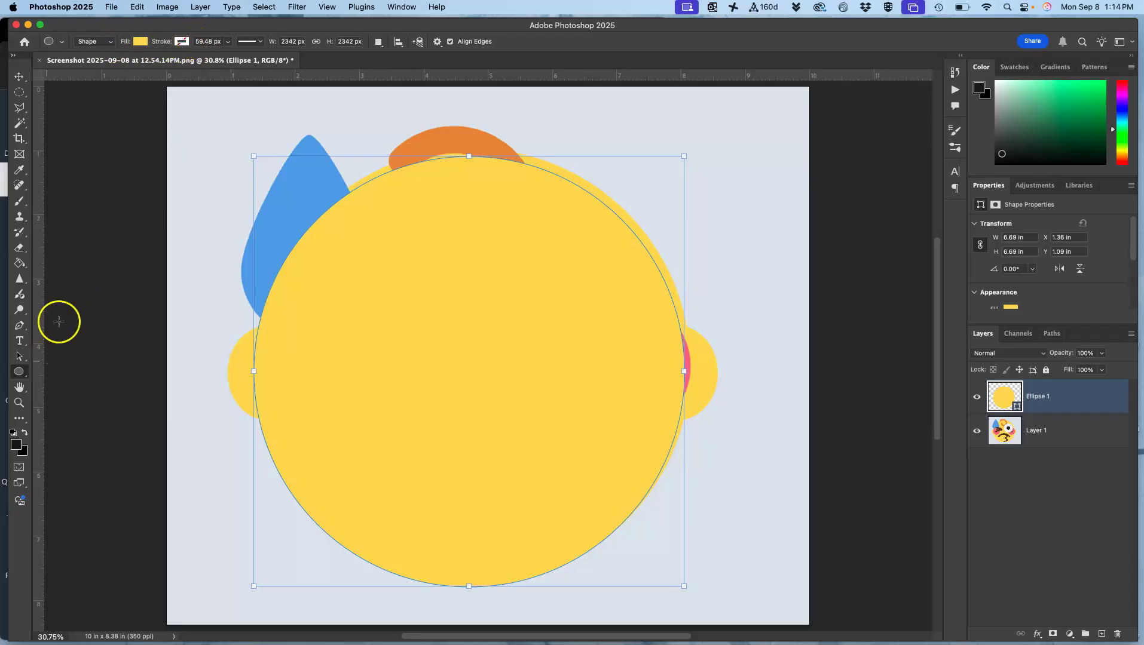
- Enlarge the yellow circle with the Ellipse tool active to about 6.8 inches across, covering the emoji's face
{"action": "left_click", "coordinate": [18, 373]}
{"action": "left_click", "coordinate": [19, 374]}
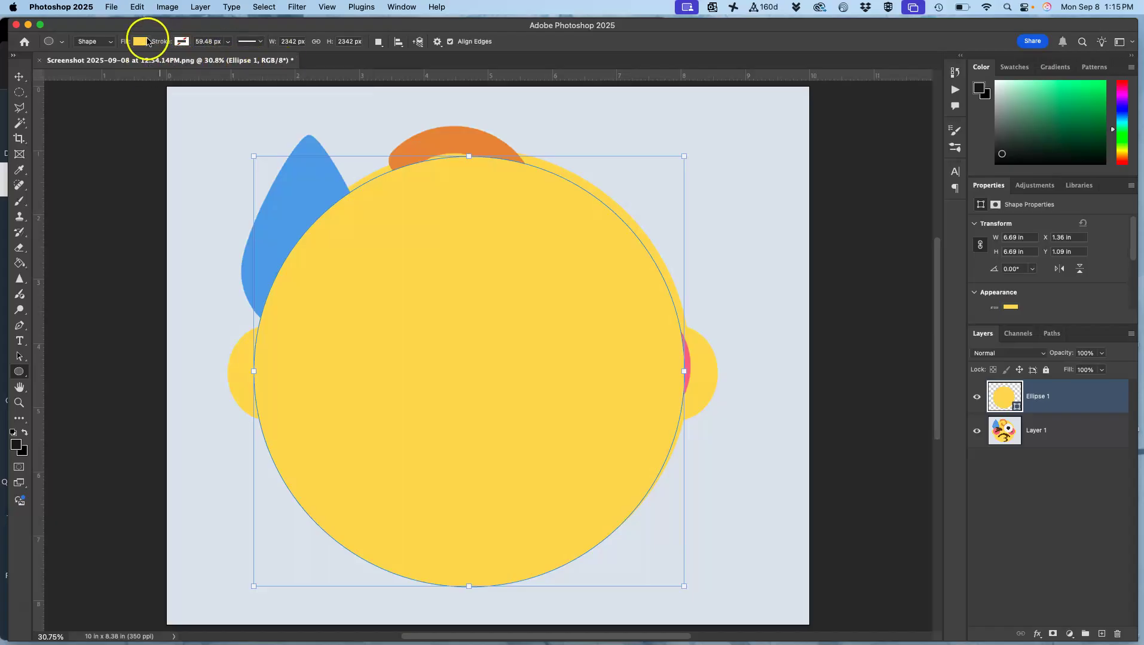
{"action": "left_click", "coordinate": [18, 76]}
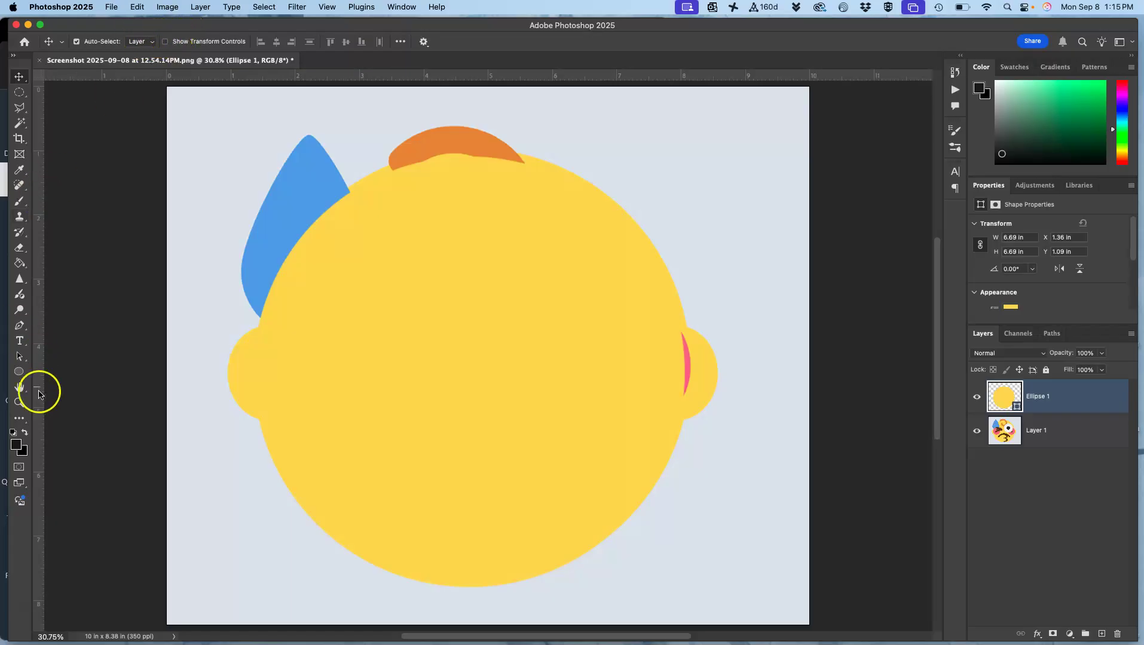
{"action": "left_click", "coordinate": [19, 373]}
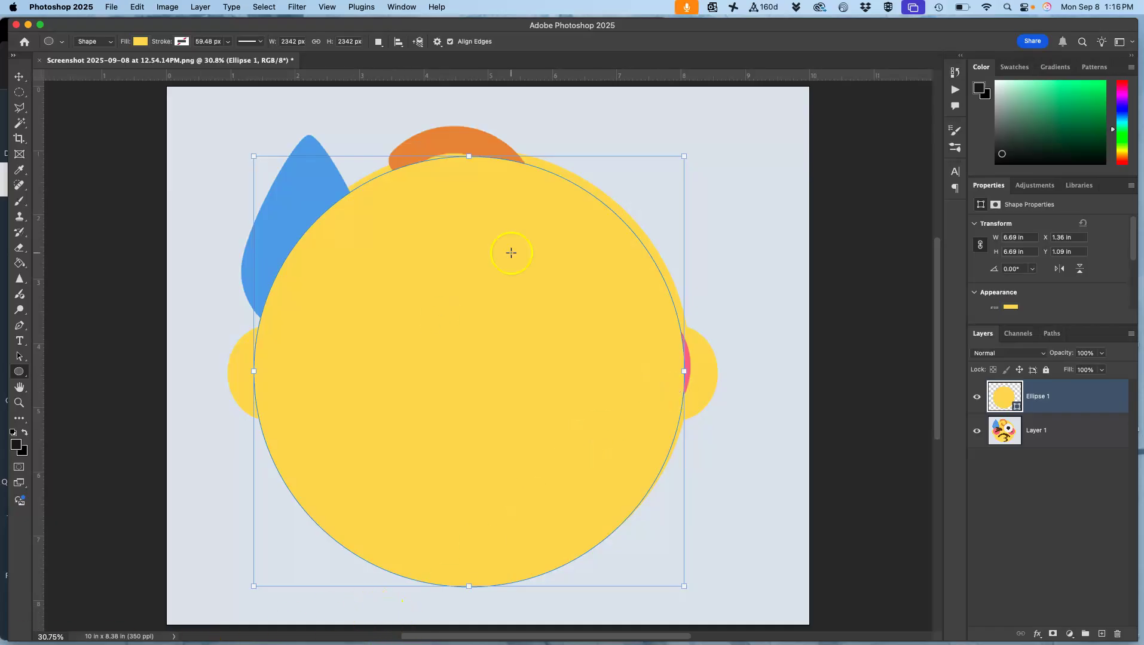
{"action": "left_click_drag", "start_coordinate": [686, 157], "coordinate": [694, 150]}
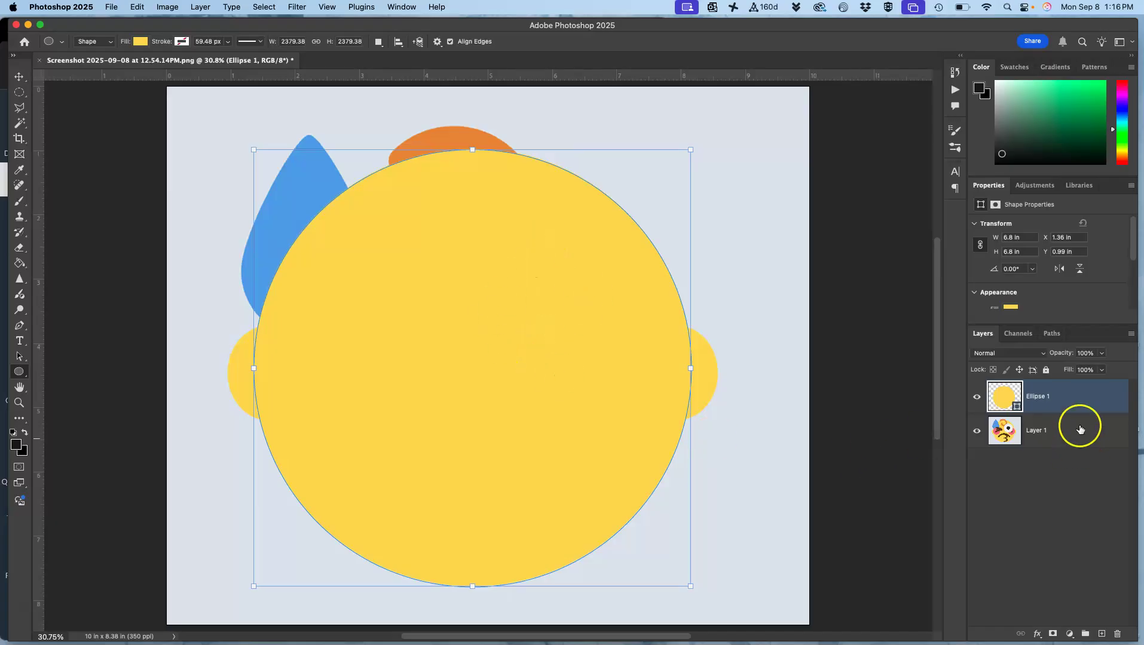
- Paste a copy of the emoji screenshot above Layer 1, and check it by temporarily hiding the circle and original layers
{"action": "left_click", "coordinate": [1050, 416]}
{"action": "left_click", "coordinate": [1048, 434]}
{"action": "left_click", "coordinate": [1034, 432]}
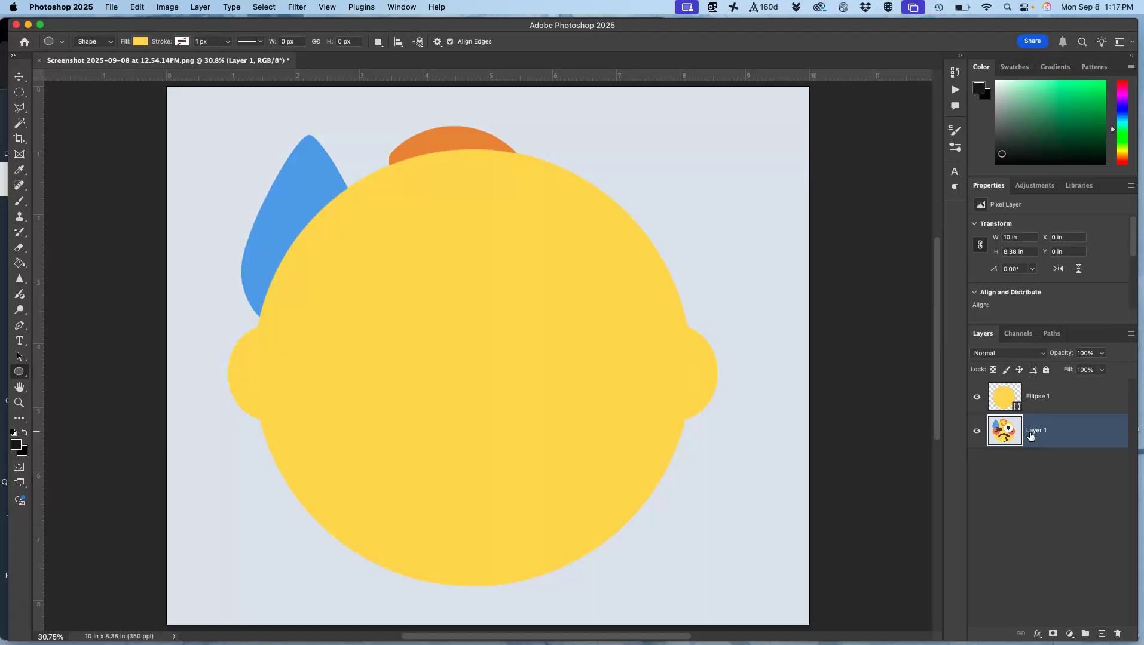
{"action": "key", "text": "cmd+v"}
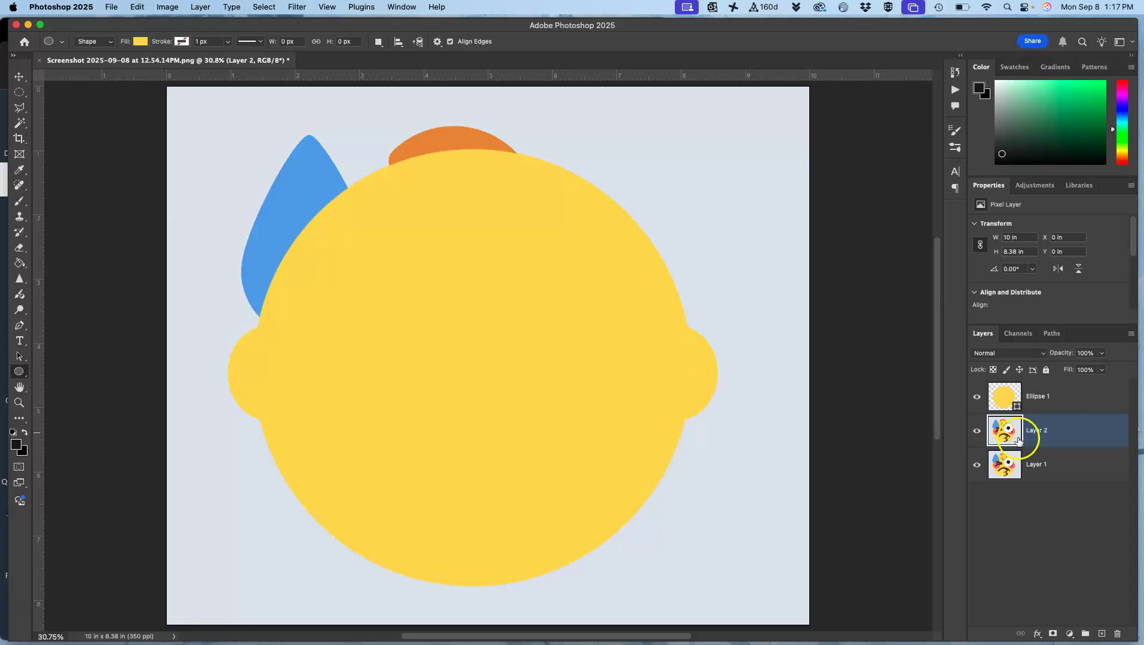
{"action": "left_click", "coordinate": [977, 465]}
{"action": "left_click", "coordinate": [976, 406]}
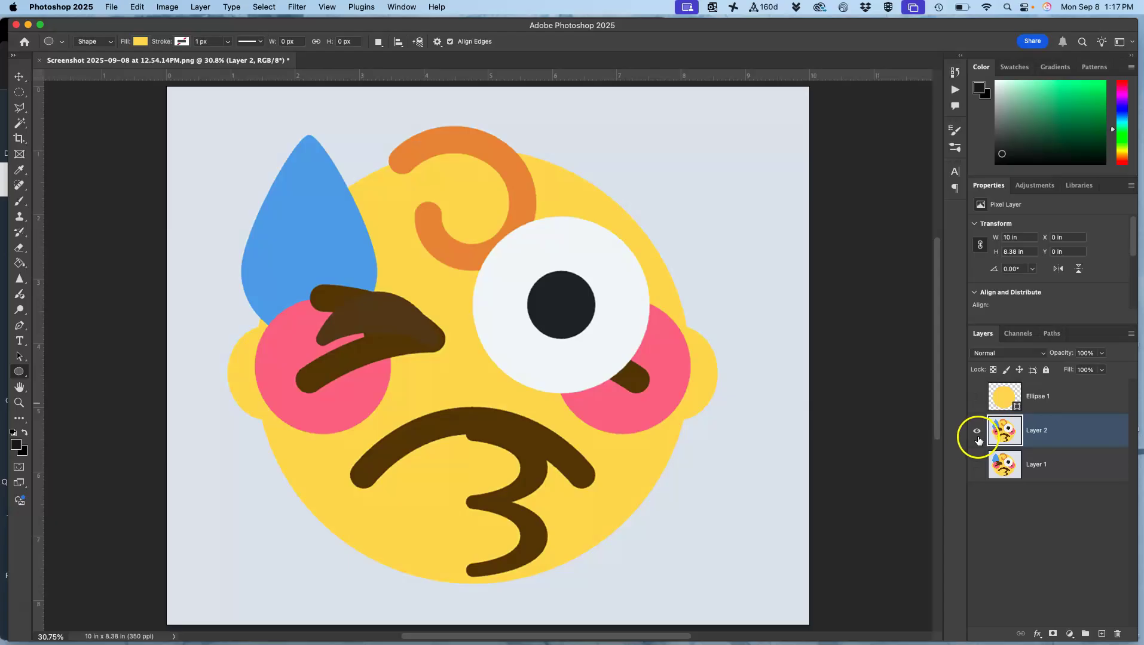
{"action": "left_click", "coordinate": [975, 465]}
{"action": "left_click", "coordinate": [977, 399]}
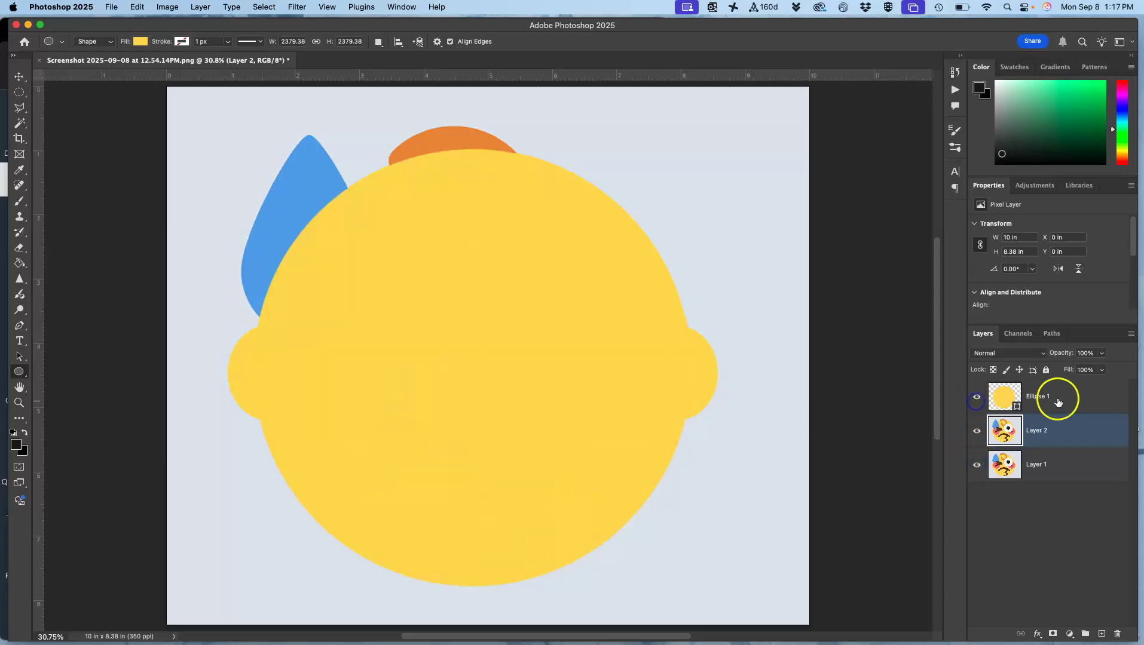
- Paste a duplicate of the circle layer and undo it, and delete the pasted screenshot copy, Layer 2
{"action": "left_click", "coordinate": [1059, 400]}
{"action": "key", "text": "super+v"}
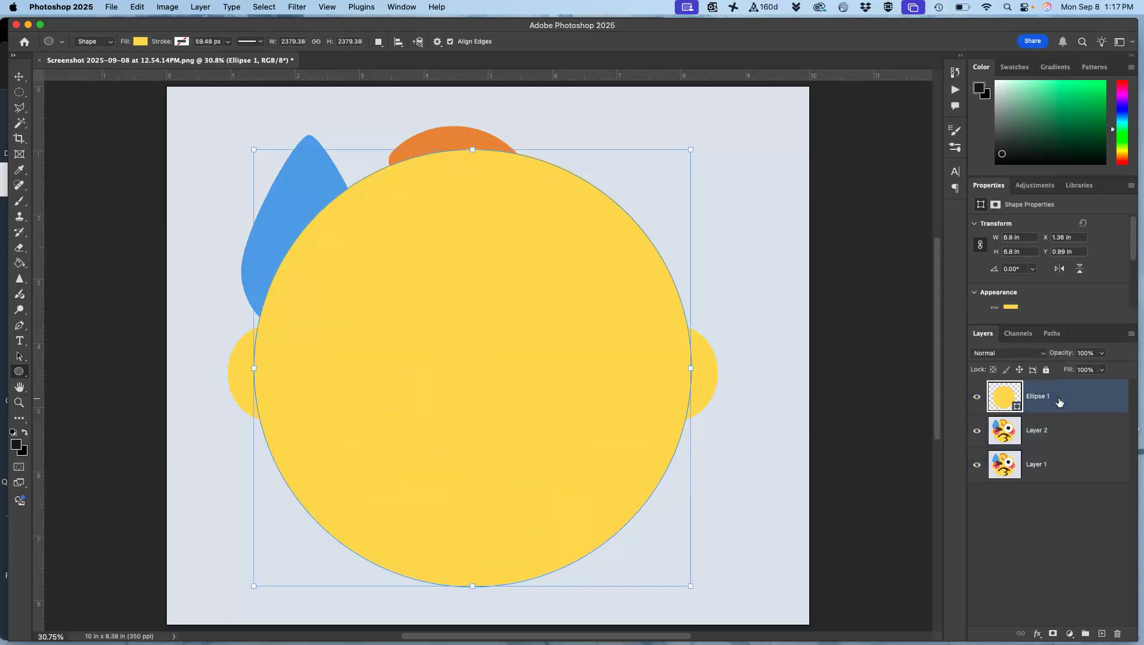
{"action": "left_click", "coordinate": [955, 400]}
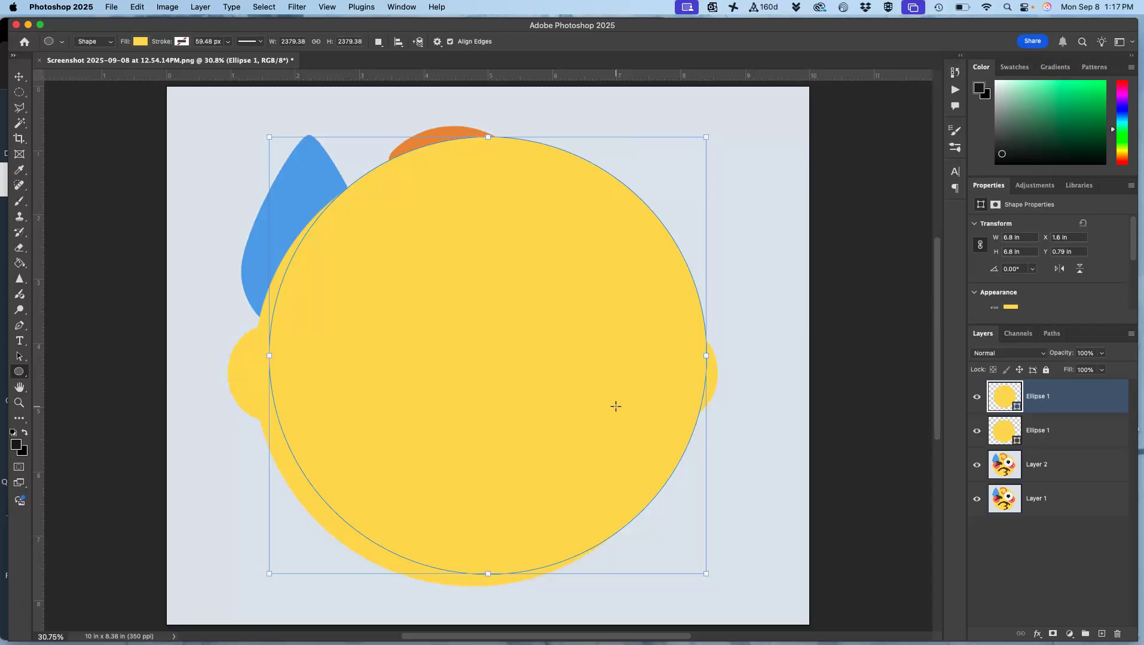
{"action": "key", "text": "super+z"}
{"action": "left_click", "coordinate": [1043, 434]}
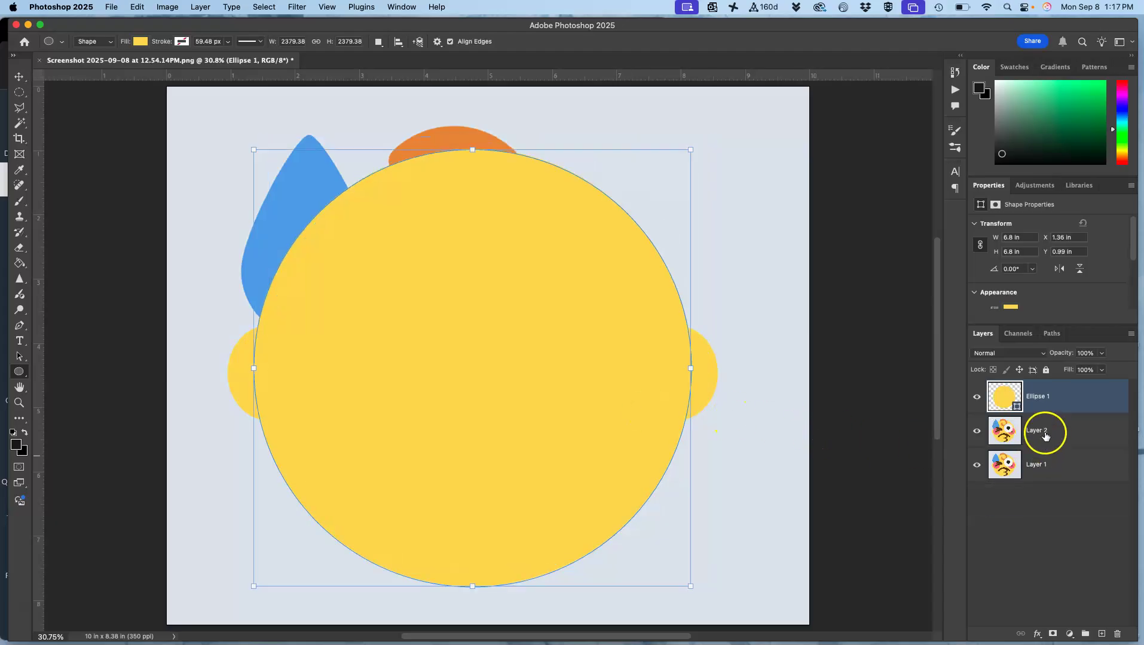
{"action": "key", "text": "BackSpace"}
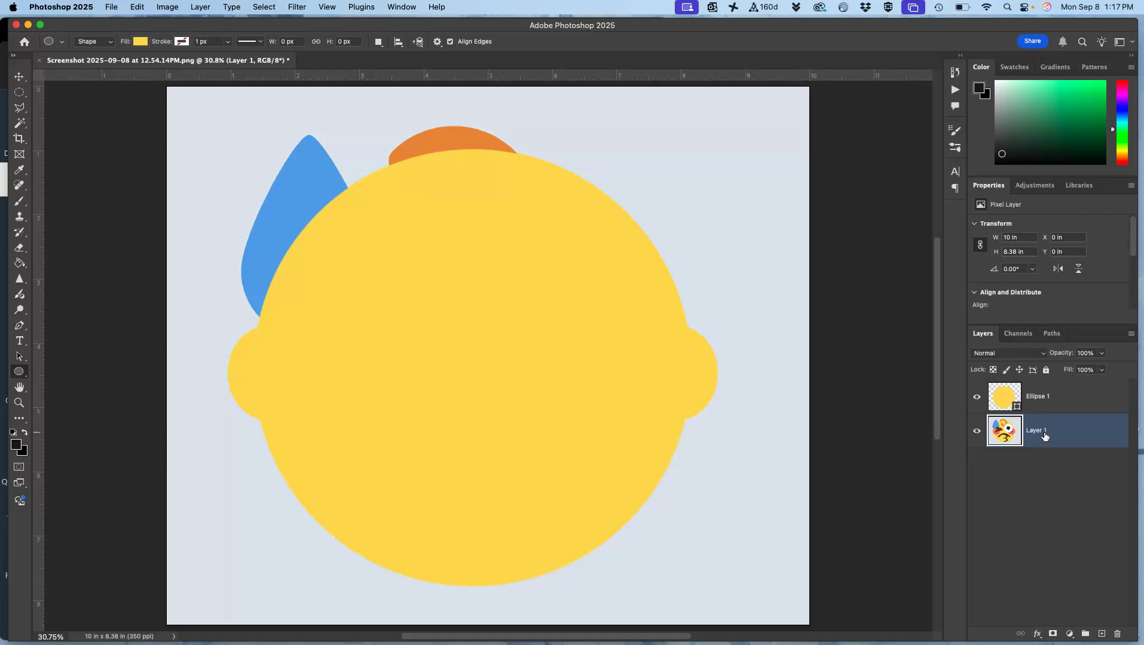
- Duplicate the emoji screenshot's Layer 1 and move the copy above the yellow circle's layer
{"action": "left_click", "coordinate": [1074, 430]}
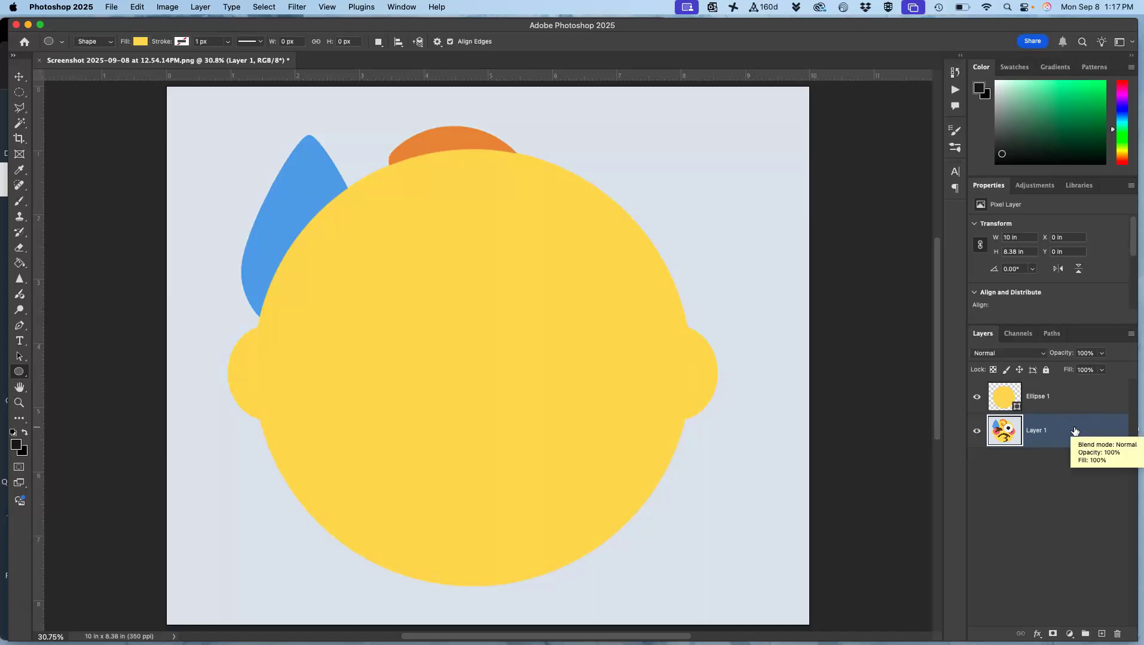
{"action": "key", "text": "super+j"}
{"action": "left_click", "coordinate": [1061, 430]}
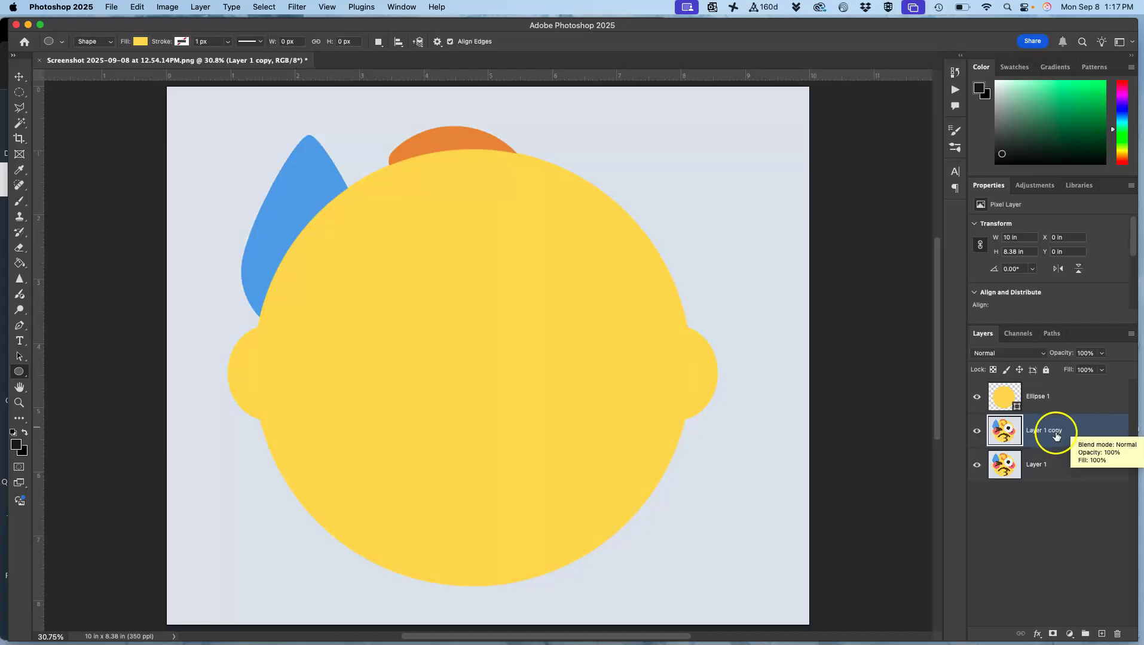
{"action": "left_click_drag", "start_coordinate": [1050, 429], "coordinate": [1064, 386]}
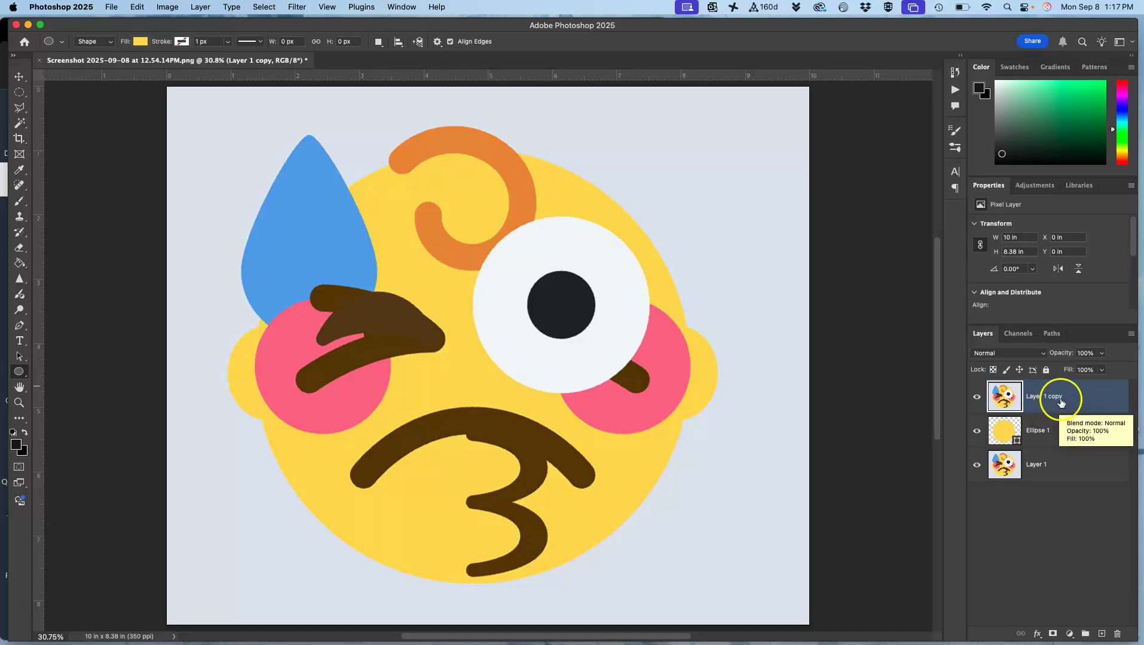
- Lower the opacity of Layer 1 copy to 20% and fully lock the layer as a tracing guide
{"action": "left_click", "coordinate": [1101, 353]}
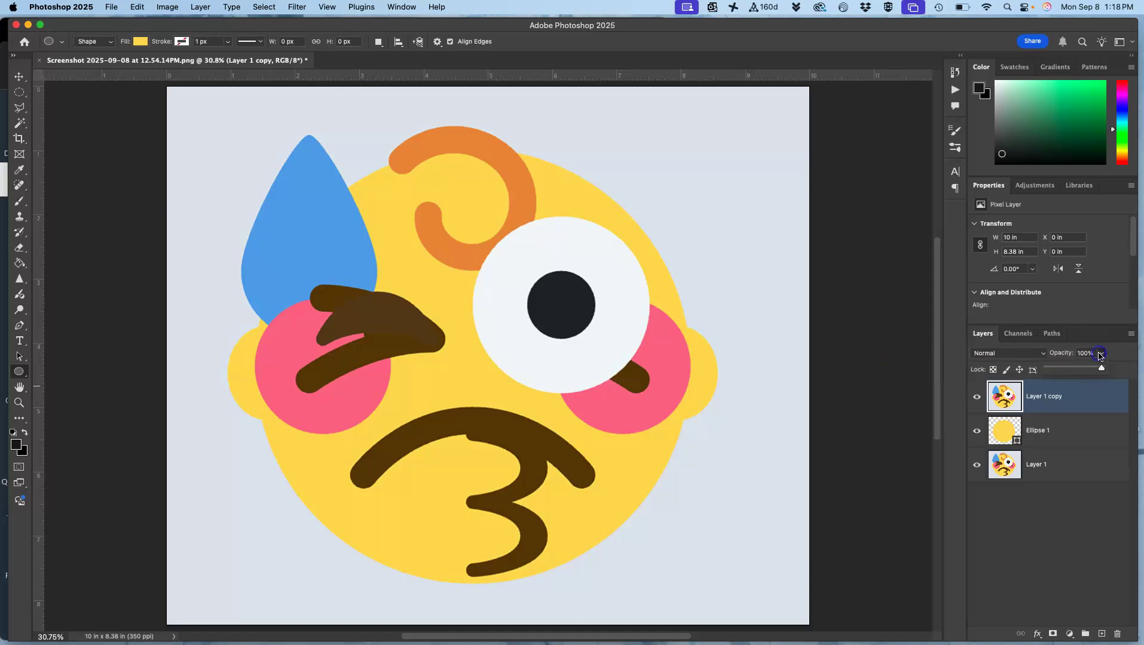
{"action": "left_click_drag", "start_coordinate": [1103, 370], "coordinate": [1057, 370]}
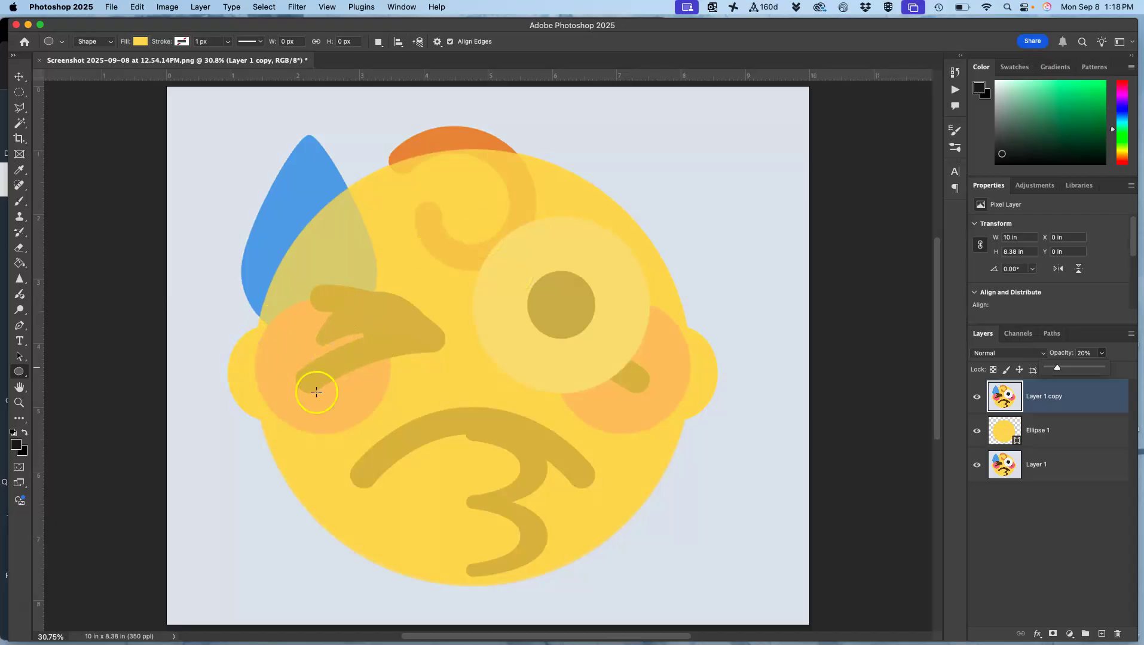
{"action": "left_click", "coordinate": [1109, 394]}
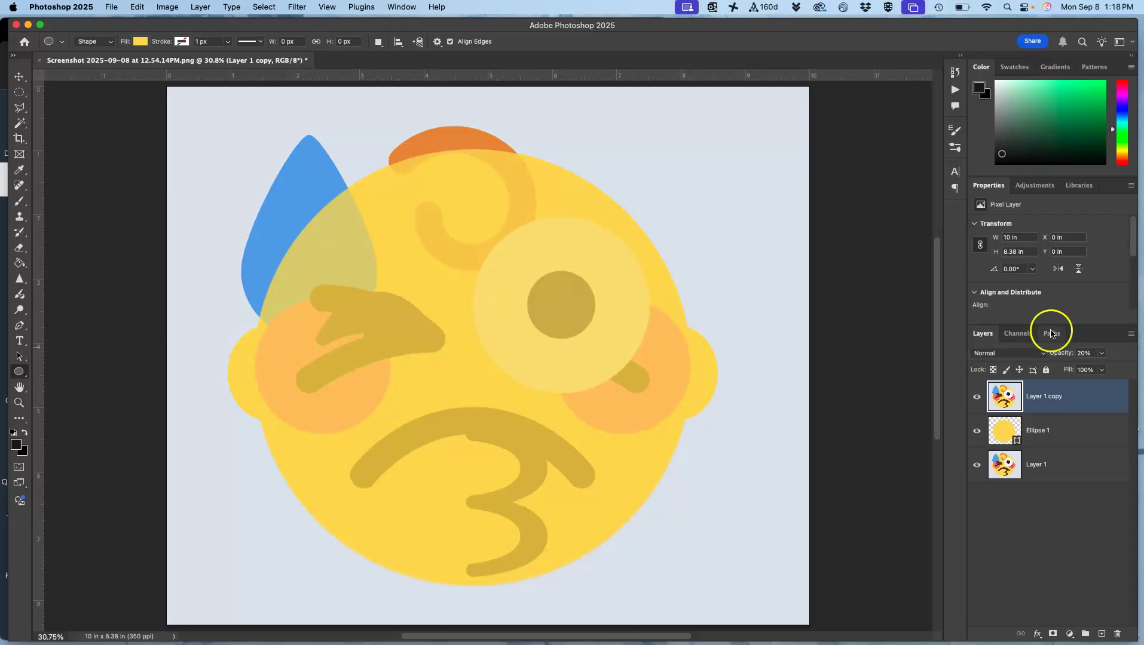
{"action": "left_click", "coordinate": [1045, 370]}
{"action": "left_click", "coordinate": [1084, 397]}
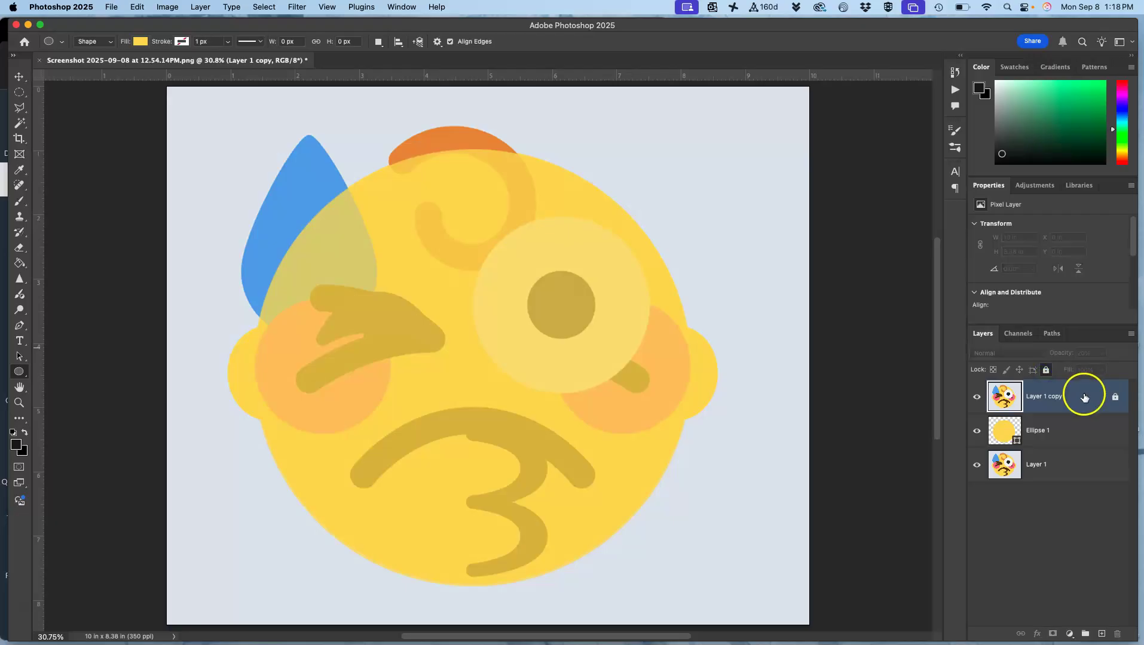